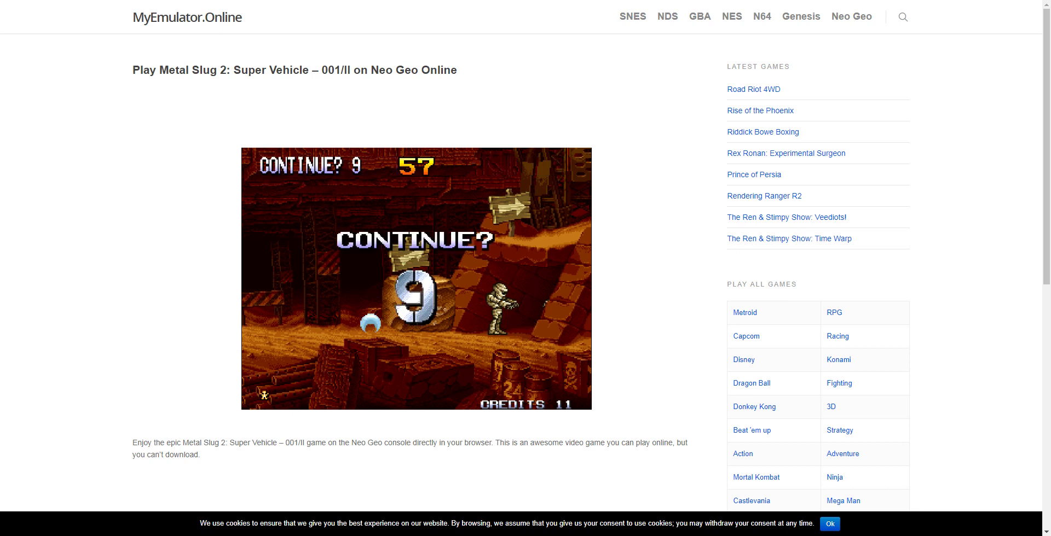
Continue with a credit, start the game, and shoot the mummies while advancing right
{"action": "key", "text": "Return"}
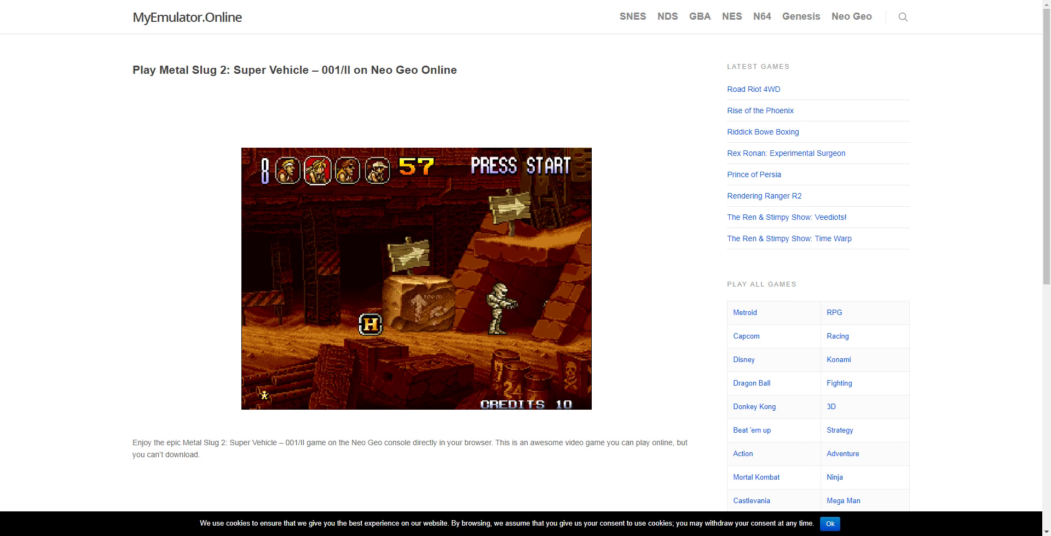
{"action": "key", "text": "Return"}
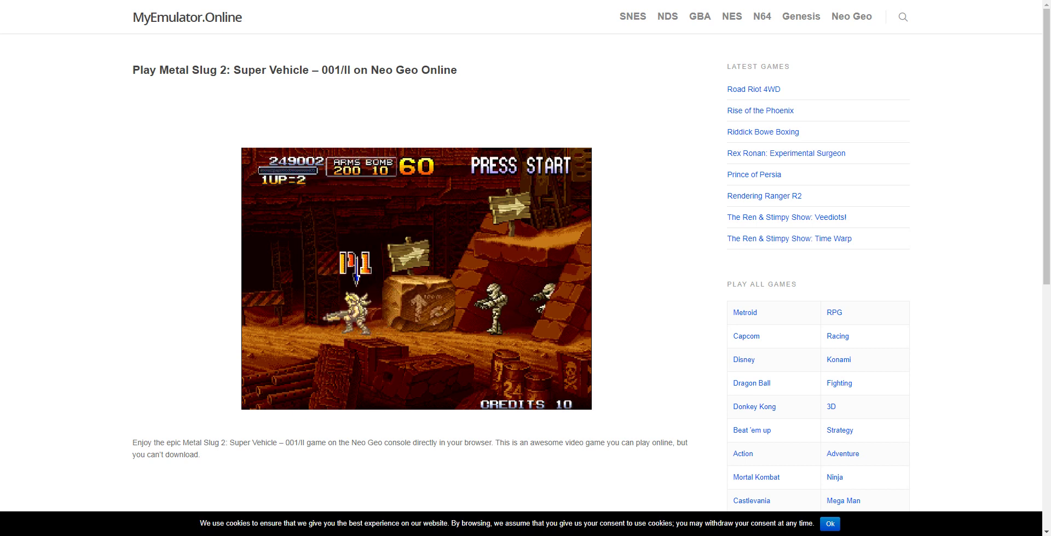
{"action": "key", "text": "x"}
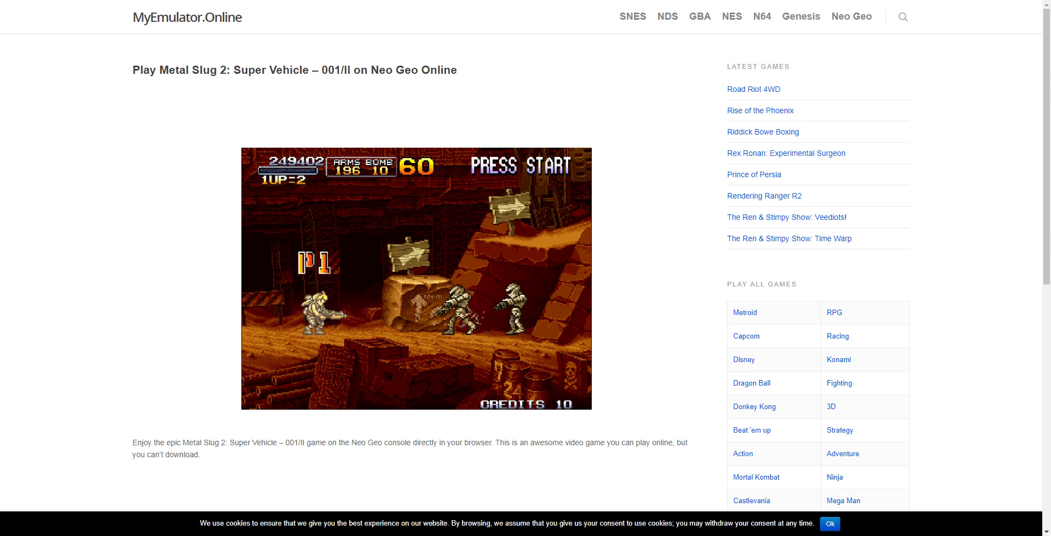
{"action": "key", "text": "x"}
{"action": "key", "text": "x"}
{"action": "key", "text": "x"}
{"action": "key", "text": "x"}
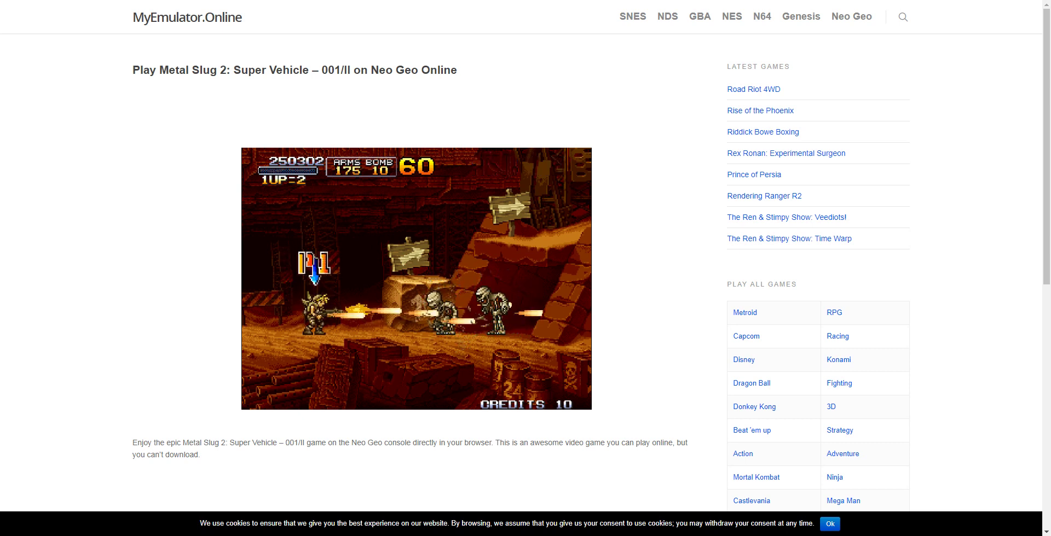
{"action": "key", "text": "x"}
{"action": "key", "text": "Right"}
Turn and shoot the mummy on the left, then push right again
{"action": "key", "text": "x"}
{"action": "key", "text": "x"}
{"action": "key", "text": "x"}
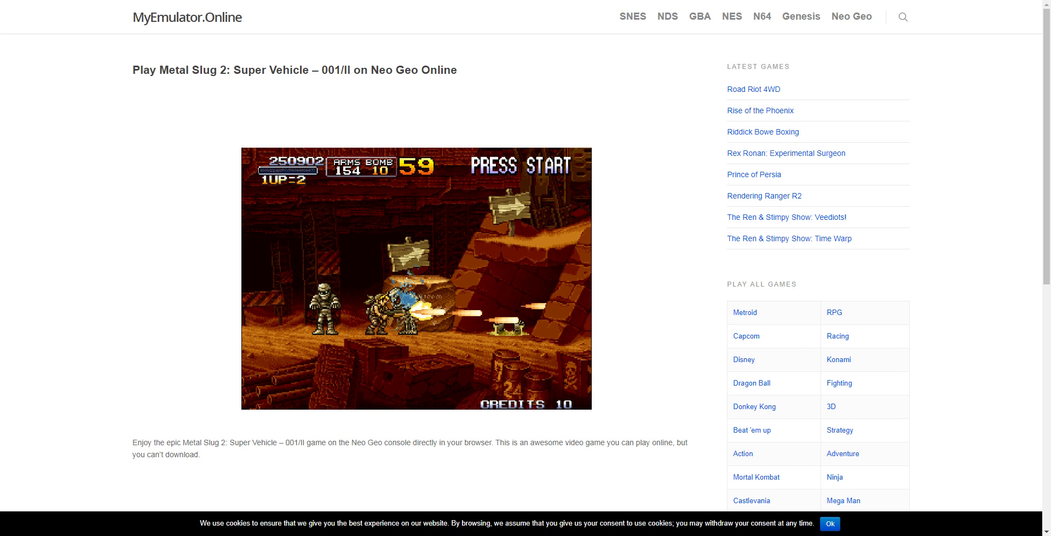
{"action": "key", "text": "Left"}
{"action": "key", "text": "x"}
{"action": "key", "text": "Left"}
{"action": "key", "text": "x"}
{"action": "key", "text": "x"}
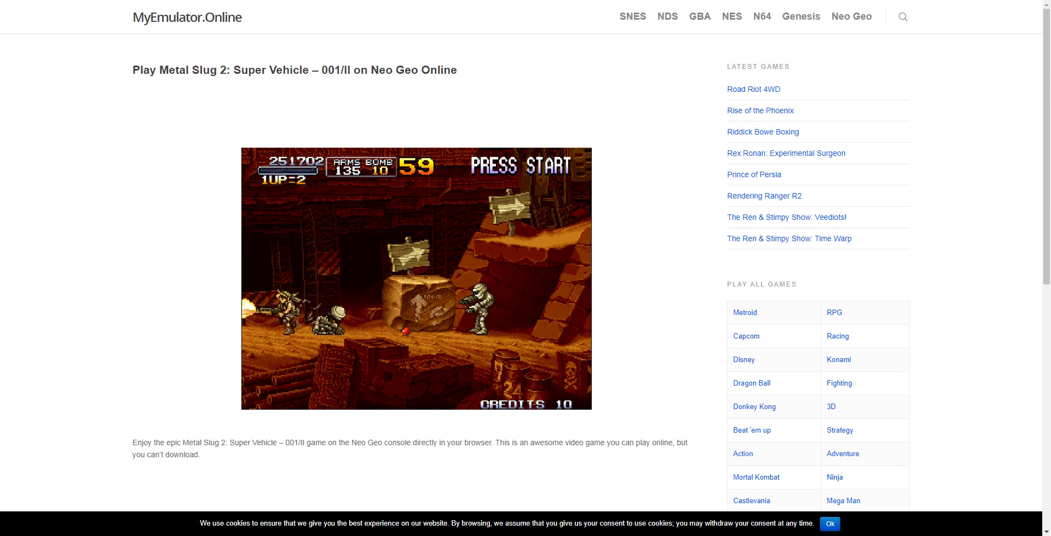
{"action": "key", "text": "Right"}
{"action": "key", "text": "x"}
{"action": "key", "text": "x"}
{"action": "key", "text": "x"}
{"action": "key", "text": "x"}
{"action": "key", "text": "Right"}
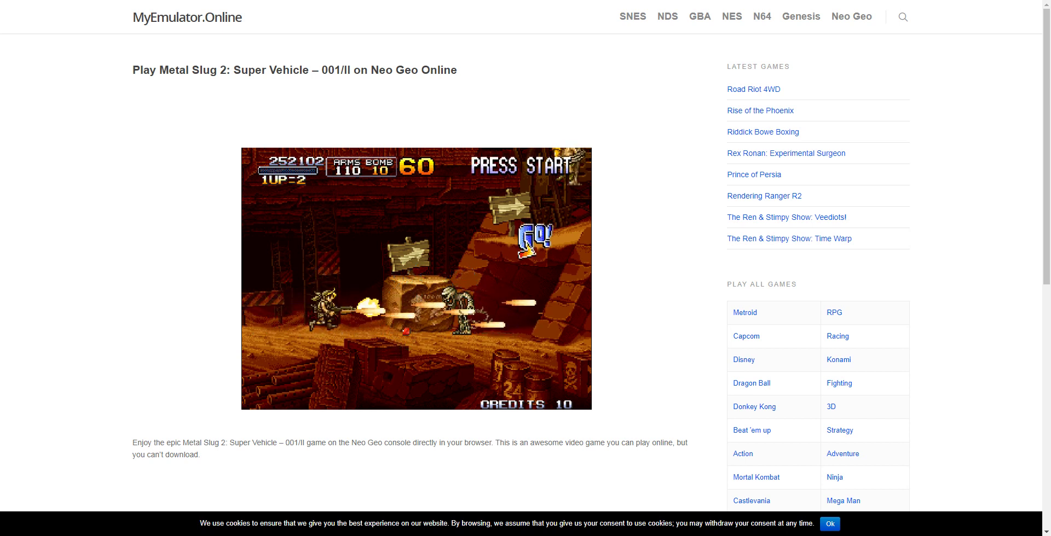
{"action": "key", "text": "x"}
{"action": "key", "text": "x"}
{"action": "key", "text": "x"}
Climb the slope, jump via the crate to the signpost ledge, and knife the enemy there
{"action": "key", "text": "Right"}
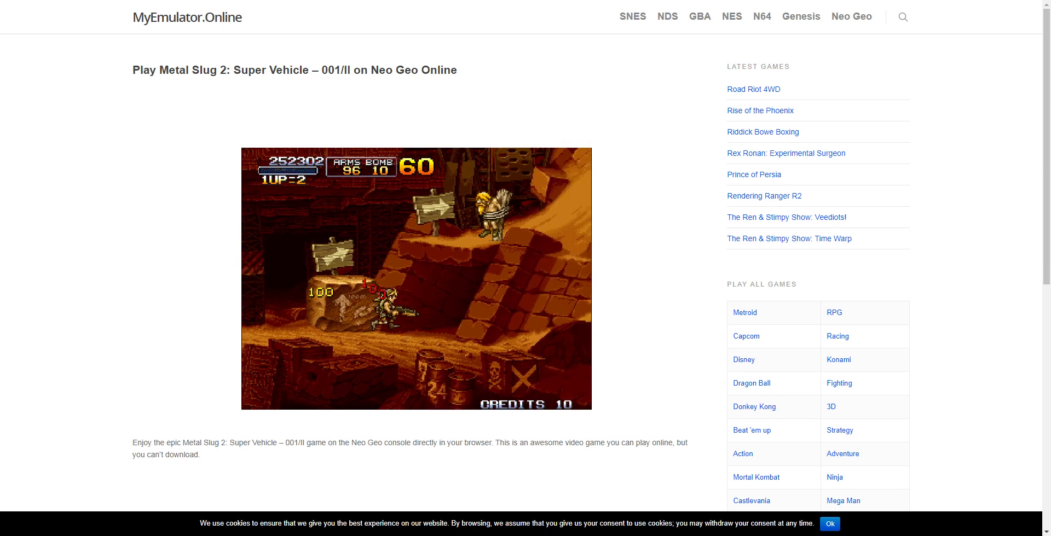
{"action": "key", "text": "Right"}
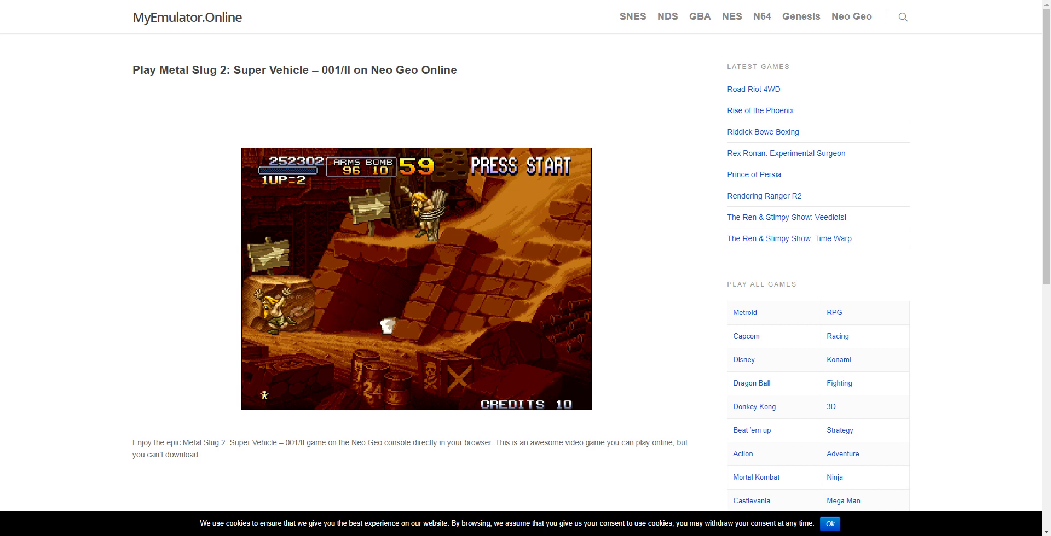
{"action": "key", "text": "Left"}
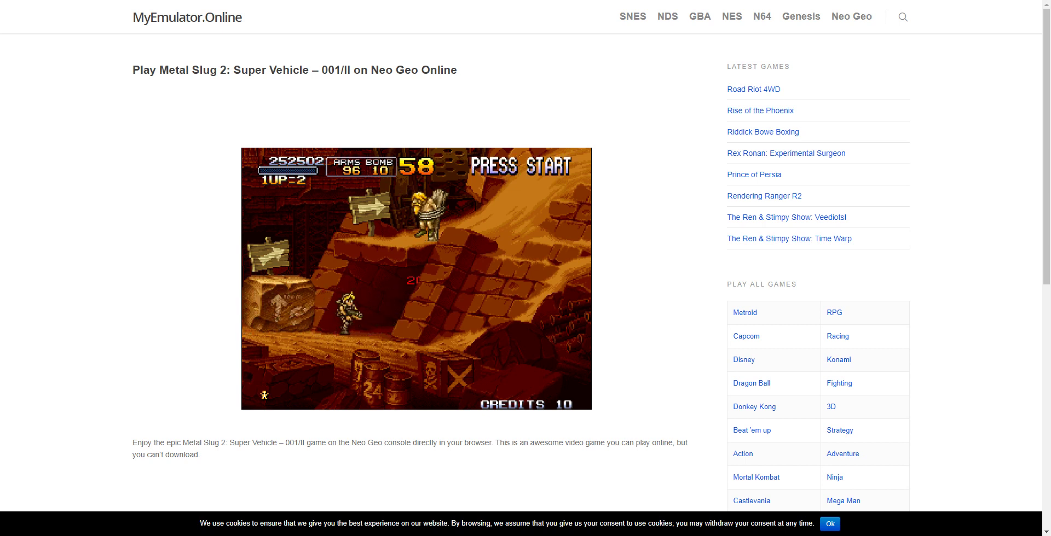
{"action": "key", "text": "x"}
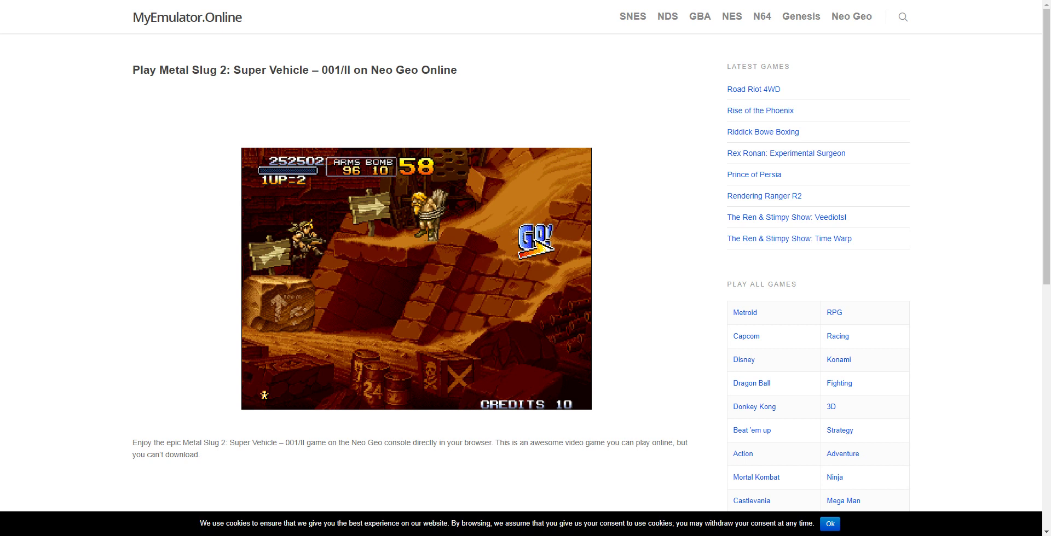
{"action": "key", "text": "x"}
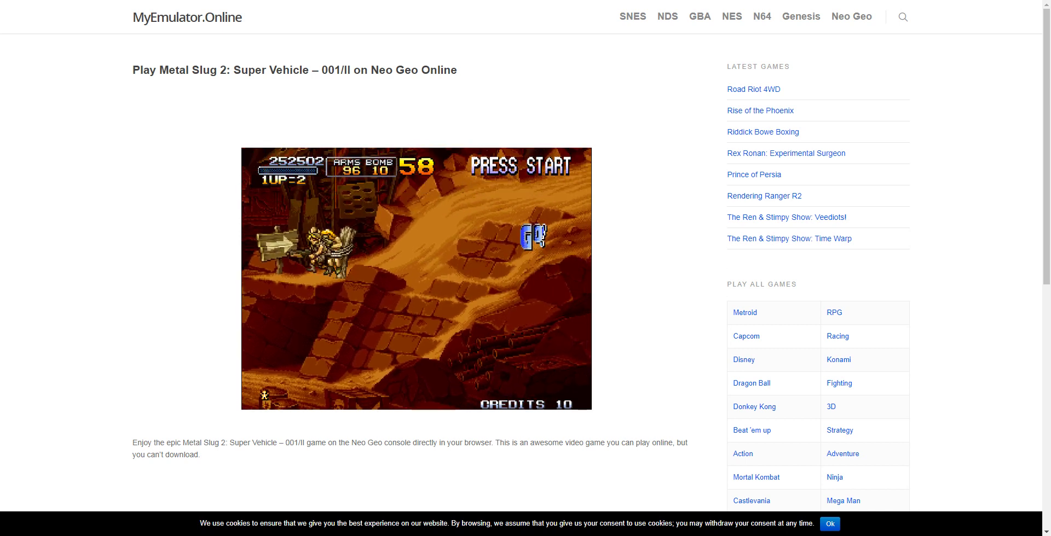
{"action": "key", "text": "z"}
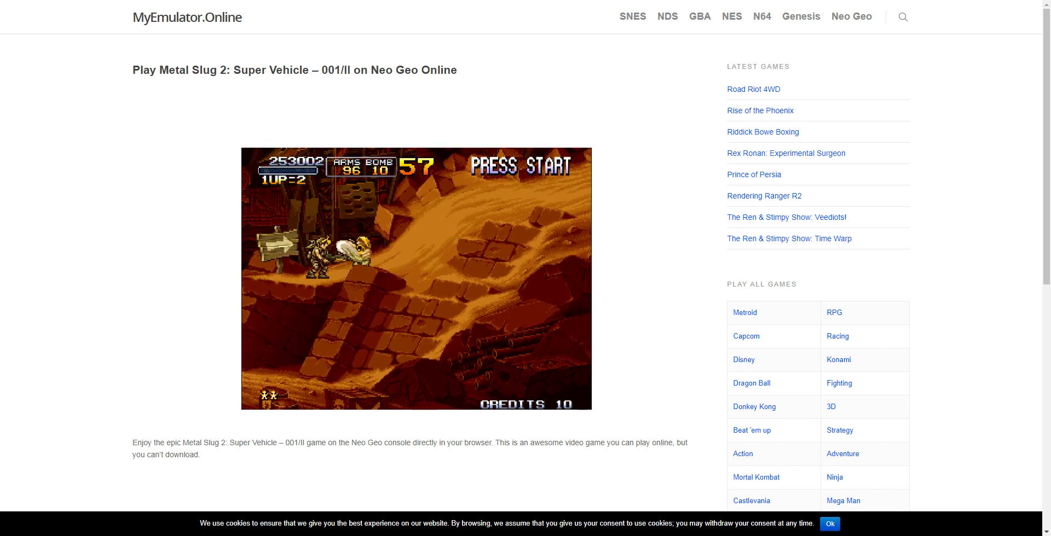
Pick up ammo and destroy the MUMMY gate and the enemy guarding it
{"action": "key", "text": "Right"}
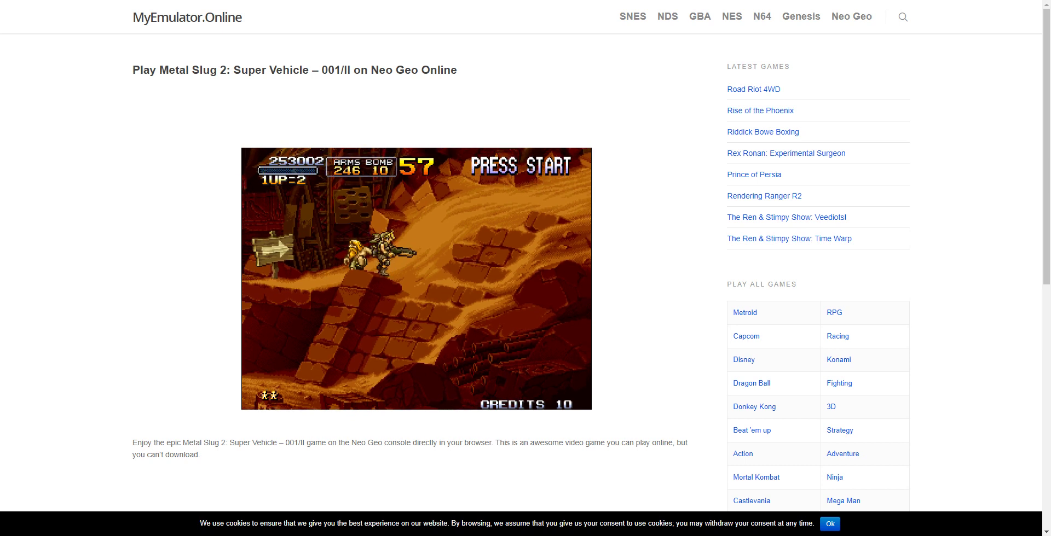
{"action": "key", "text": "Right"}
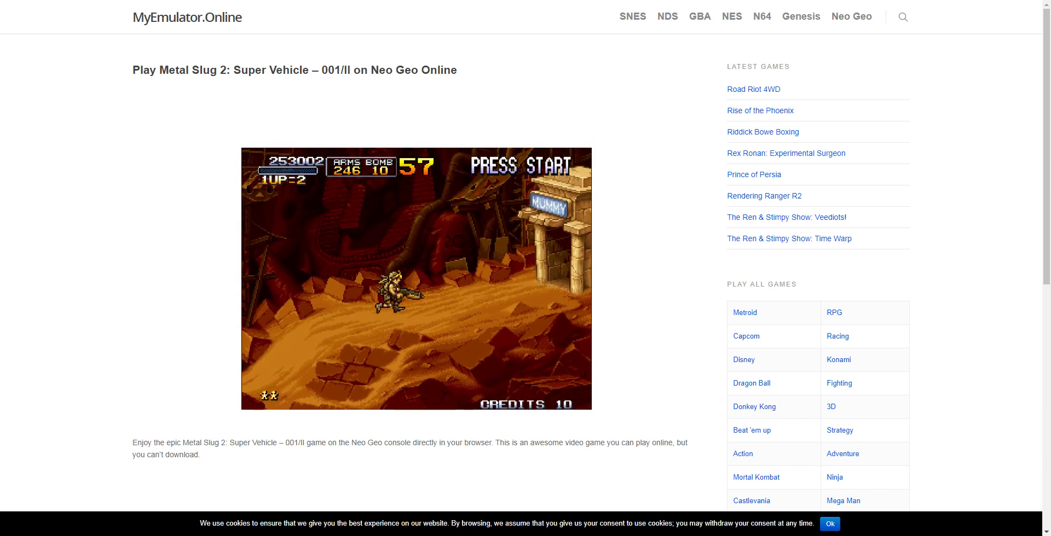
{"action": "key", "text": "Right"}
{"action": "key", "text": "x"}
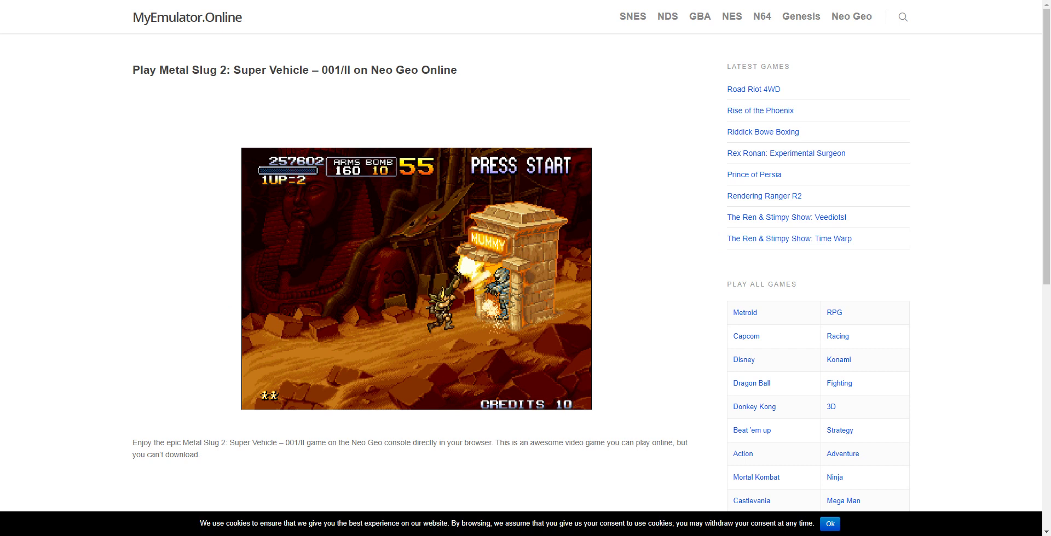
{"action": "key", "text": "x"}
{"action": "key", "text": "x"}
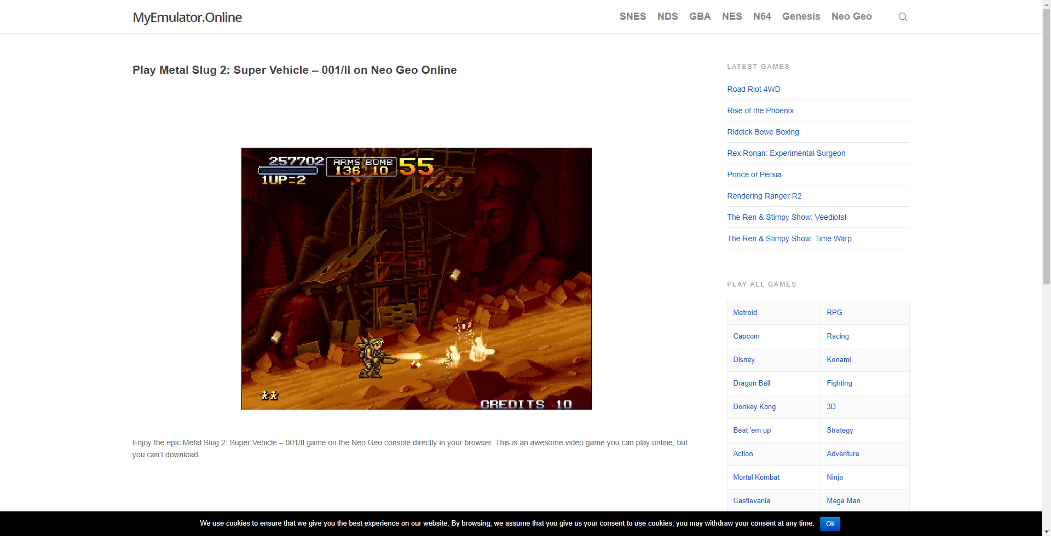
Advance up the slope, firing at the enemies and the mummy
{"action": "key", "text": "Right"}
{"action": "key", "text": "Right"}
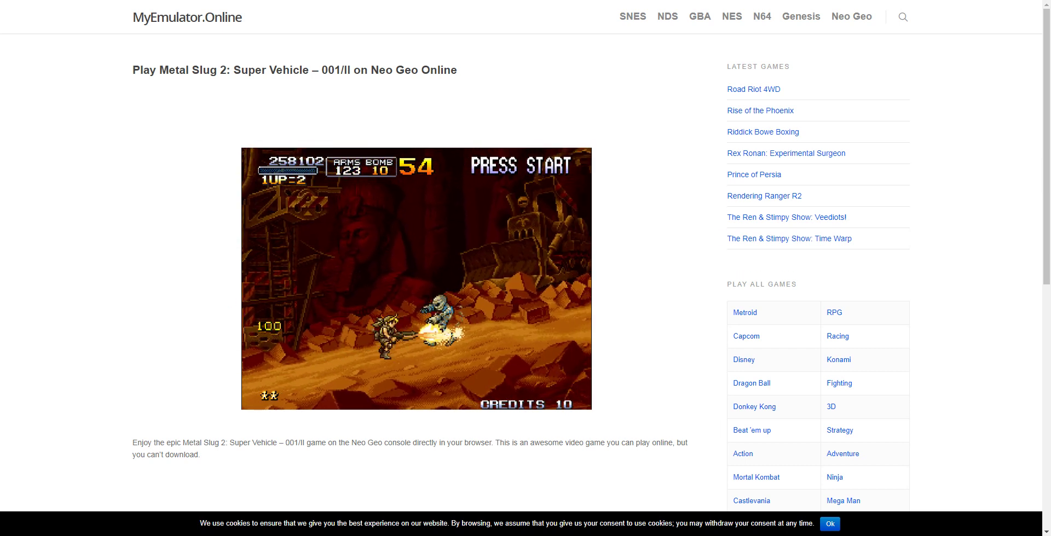
{"action": "key", "text": "x"}
{"action": "key", "text": "x"}
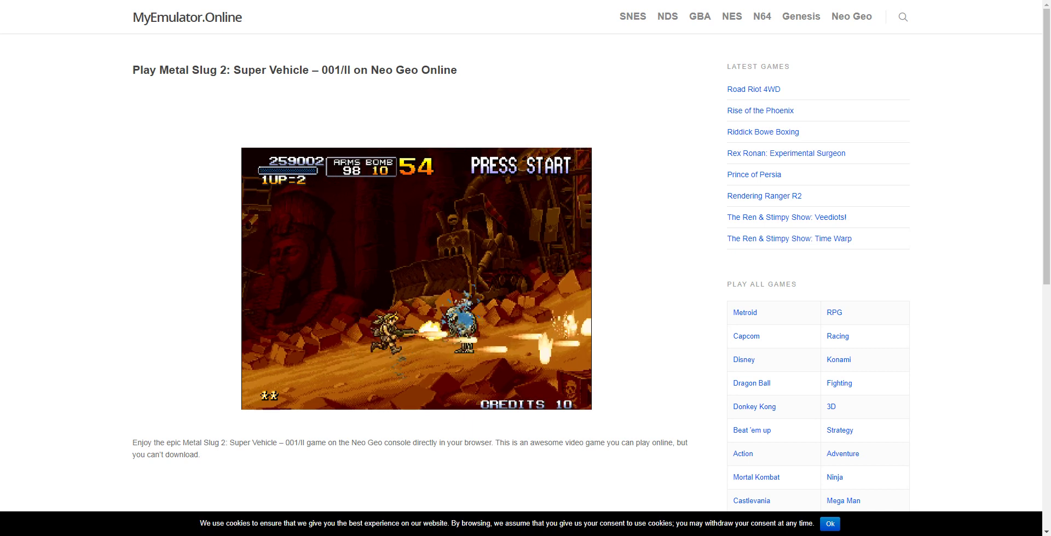
{"action": "key", "text": "Right"}
{"action": "key", "text": "Right"}
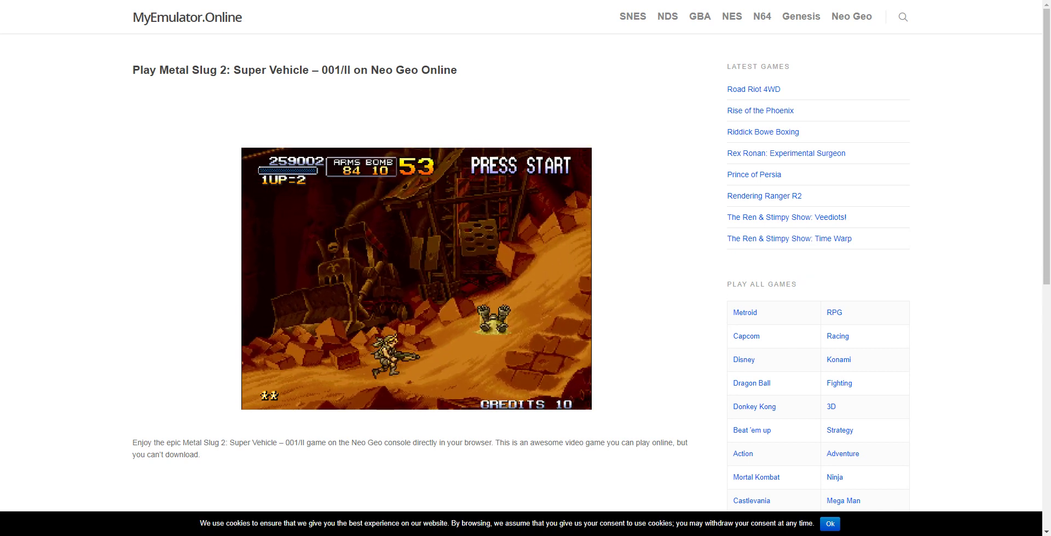
{"action": "key", "text": "x"}
{"action": "key", "text": "x"}
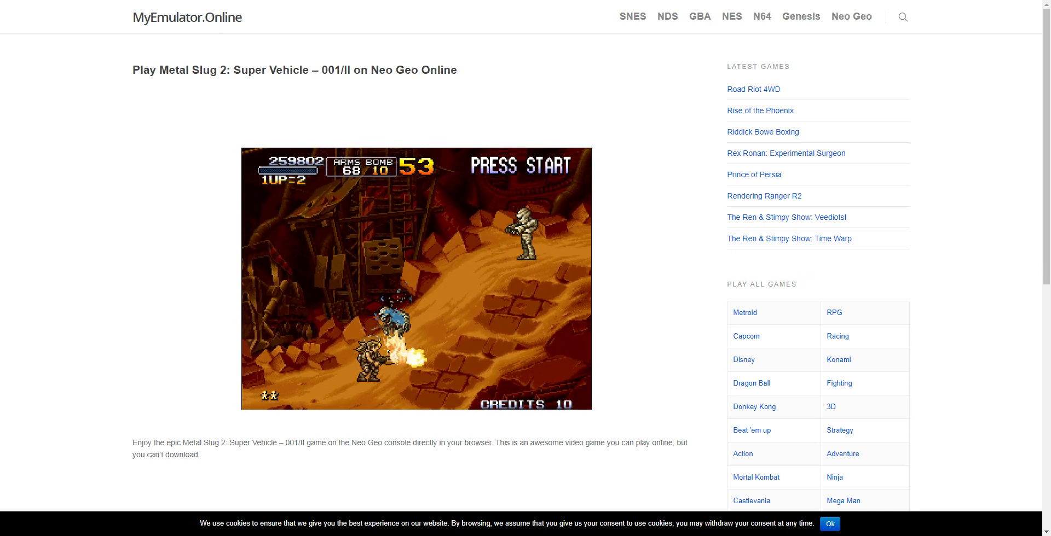
{"action": "key", "text": "Right"}
{"action": "key", "text": "Right"}
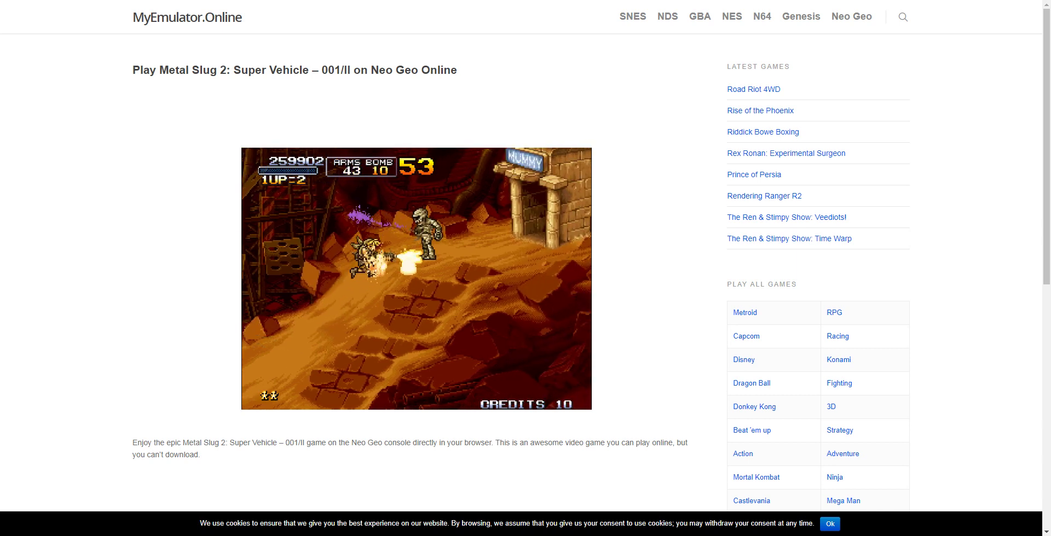
{"action": "key", "text": "x"}
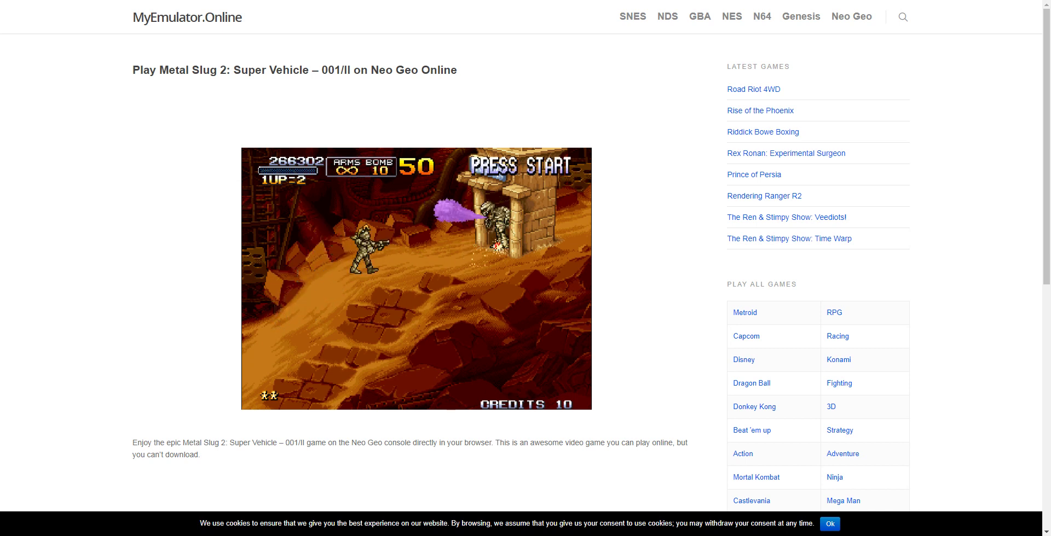
As the mummified soldier, move right and throw grenades at the hut
{"action": "key", "text": "Right"}
{"action": "key", "text": "x"}
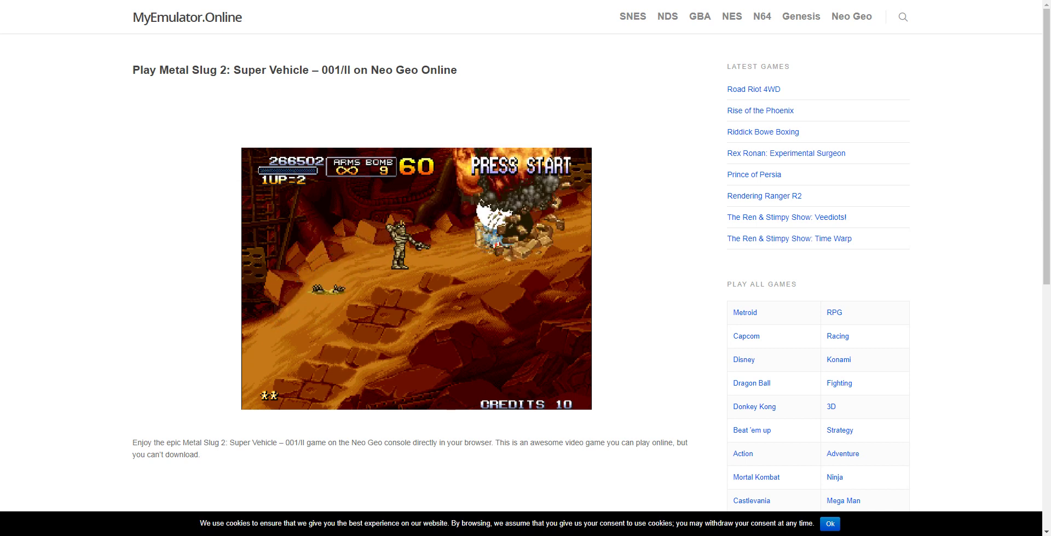
{"action": "key", "text": "x"}
{"action": "key", "text": "Right"}
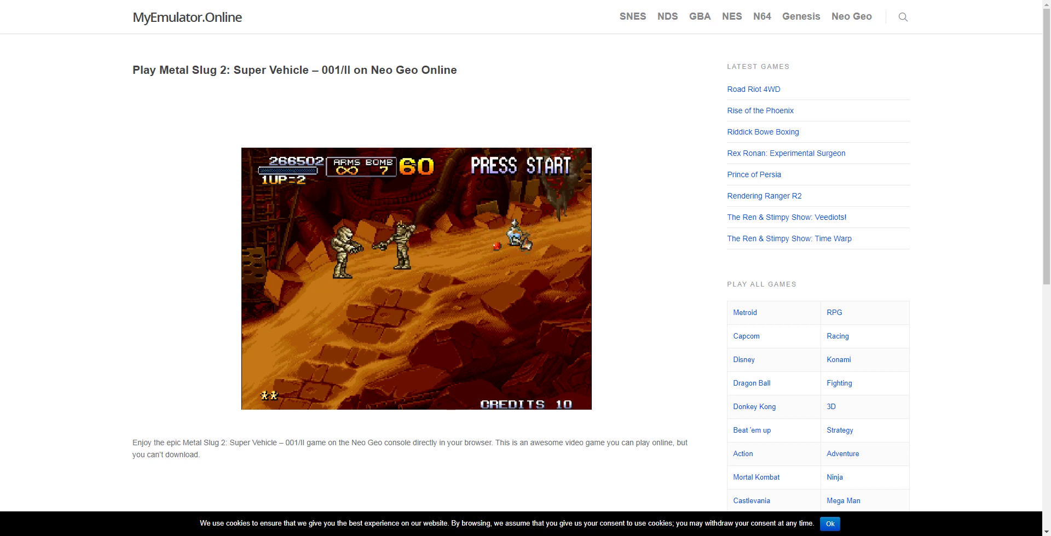
{"action": "key", "text": "x"}
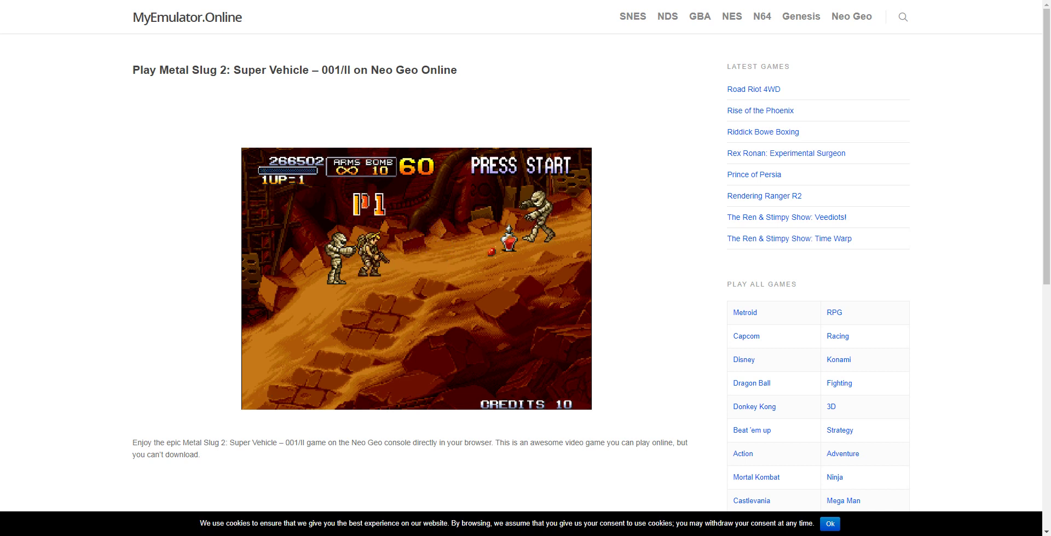
Bomb the nearby mummies while moving right and then left
{"action": "key", "text": "x"}
{"action": "key", "text": "x"}
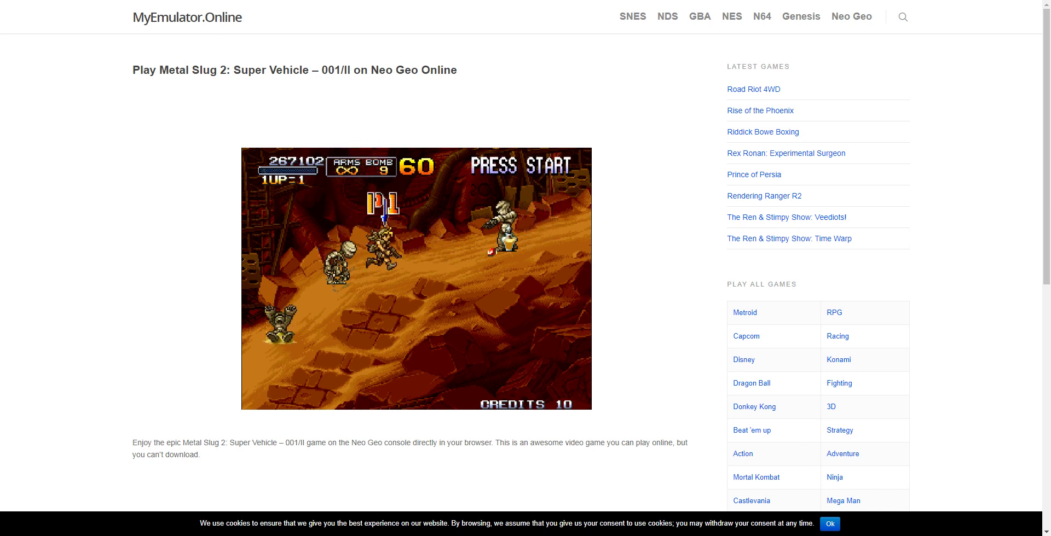
{"action": "key", "text": "Right"}
{"action": "key", "text": "x"}
{"action": "key", "text": "Left"}
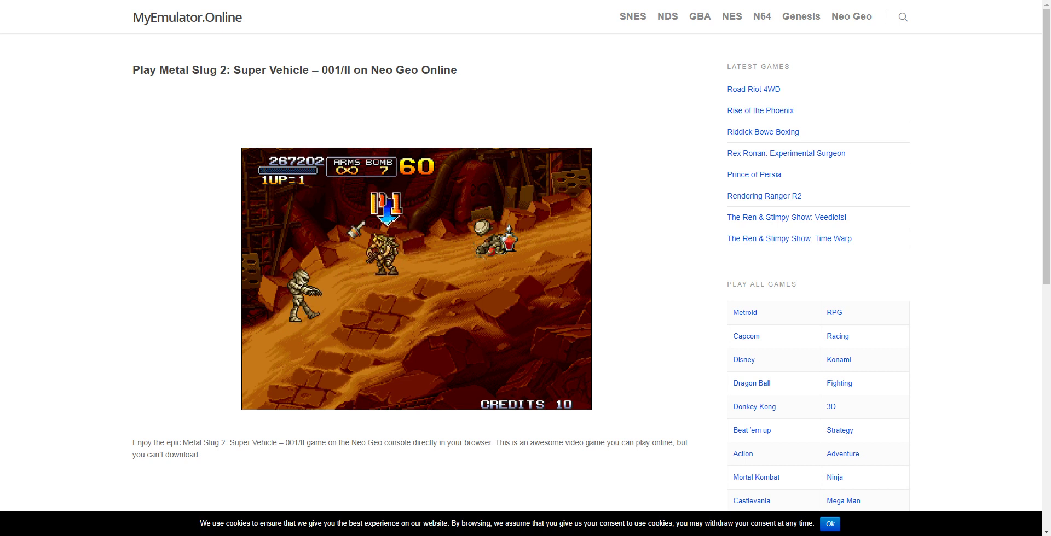
{"action": "key", "text": "x"}
{"action": "key", "text": "Left"}
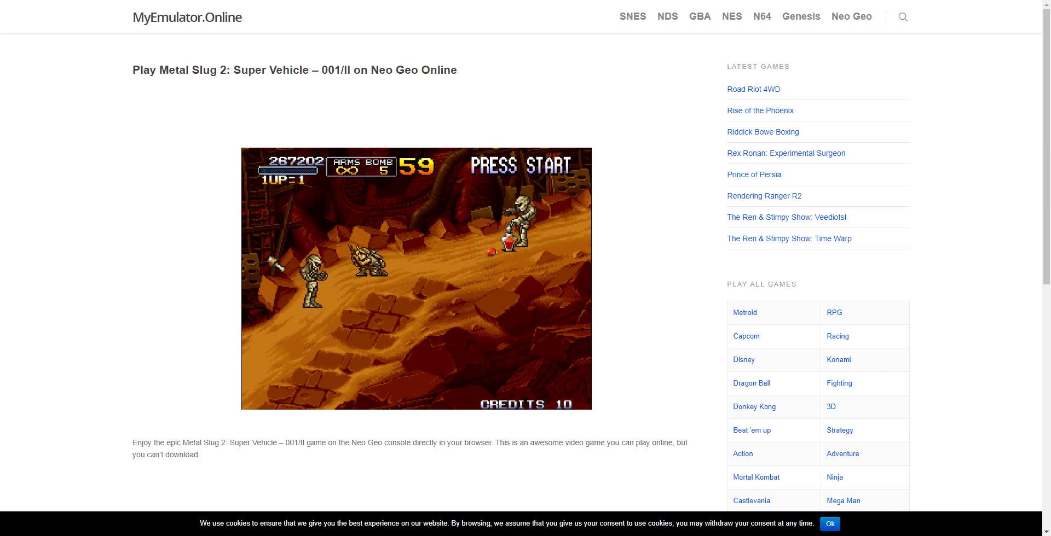
Push into the next area, knife a mummy, and collect the bomb supply
{"action": "key", "text": "Right"}
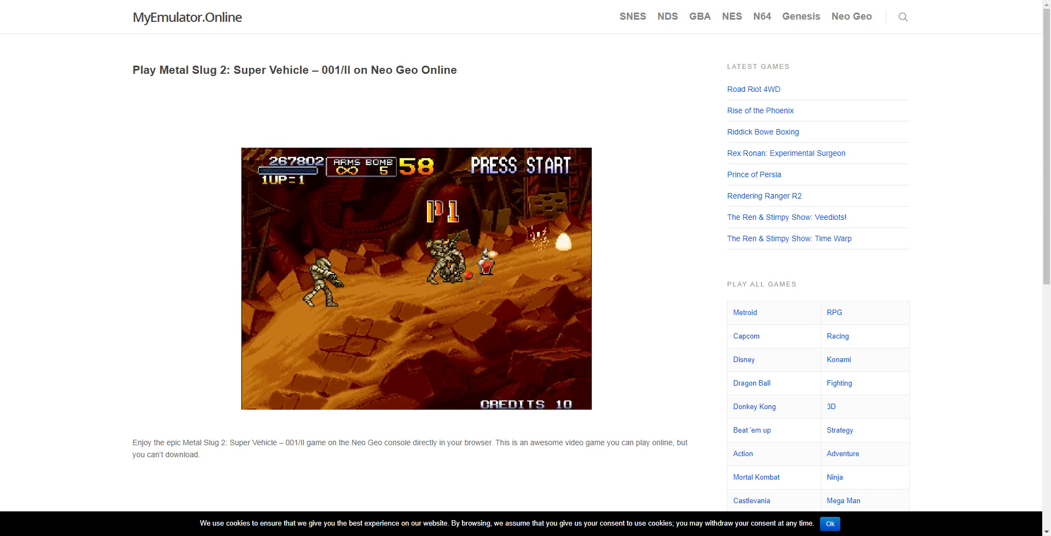
{"action": "key", "text": "Right"}
{"action": "key", "text": "Right"}
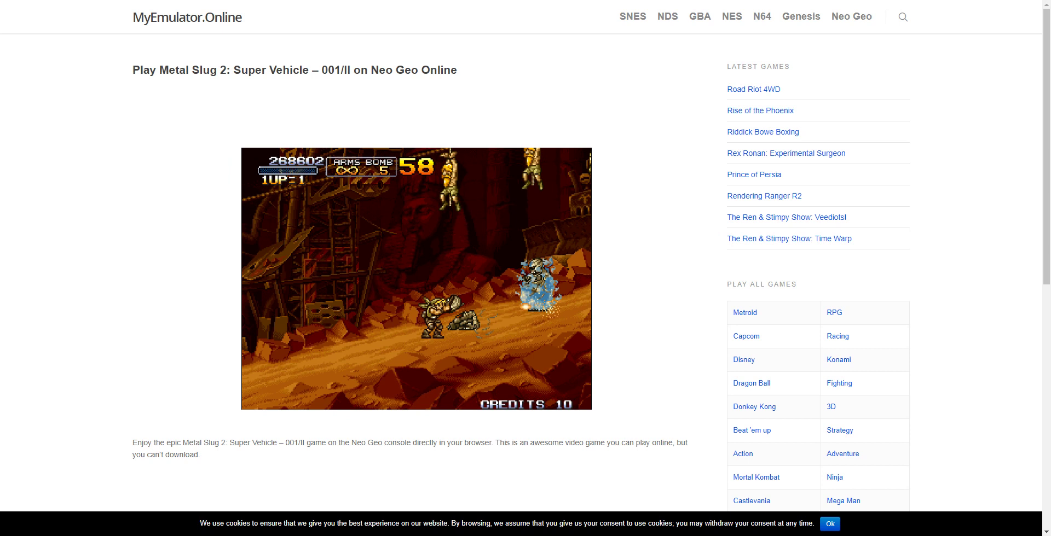
{"action": "key", "text": "Right"}
{"action": "key", "text": "a"}
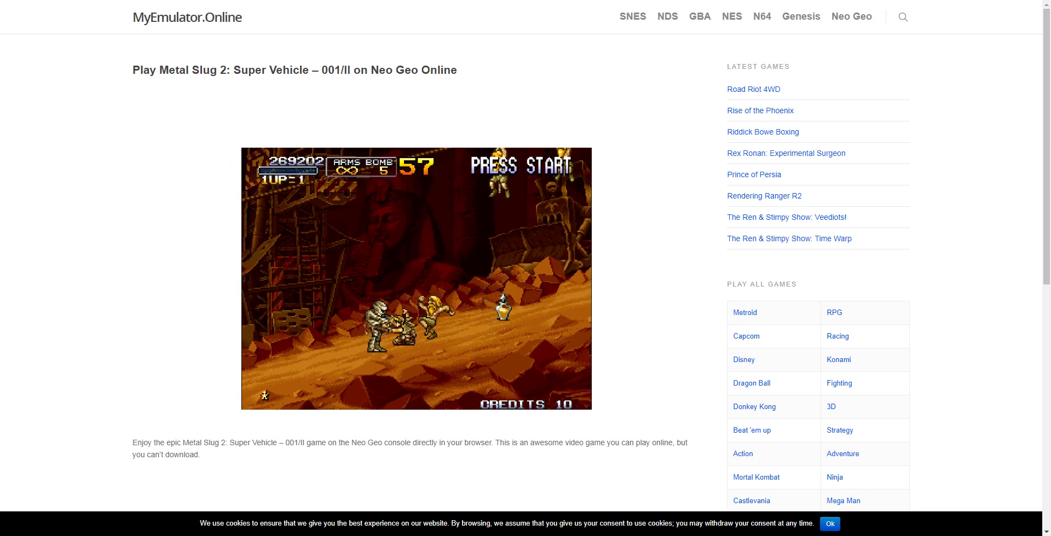
{"action": "key", "text": "Right"}
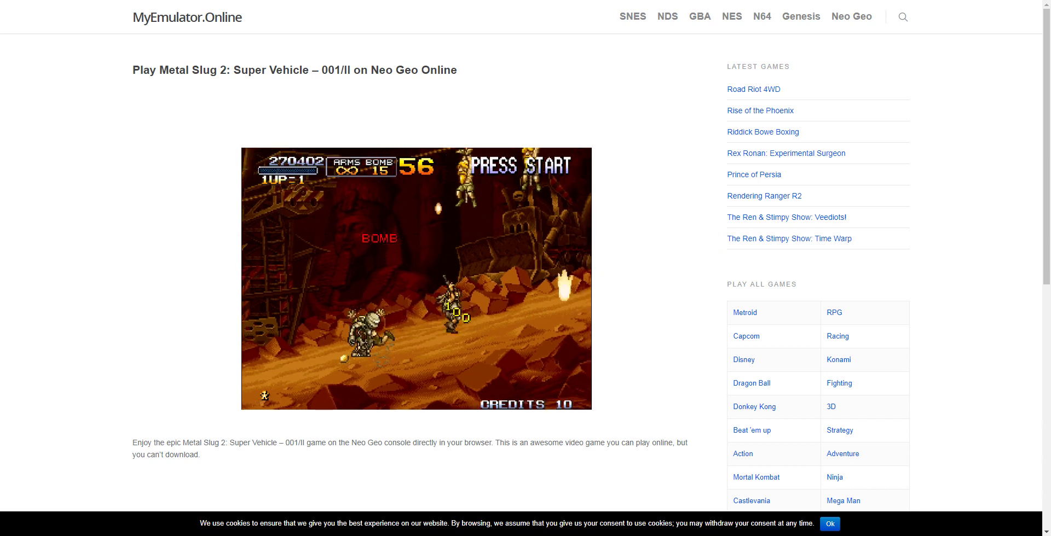
Attack the waiting enemies, shooting upward and firing the heavy machine gun
{"action": "key", "text": "Right"}
{"action": "key", "text": "a"}
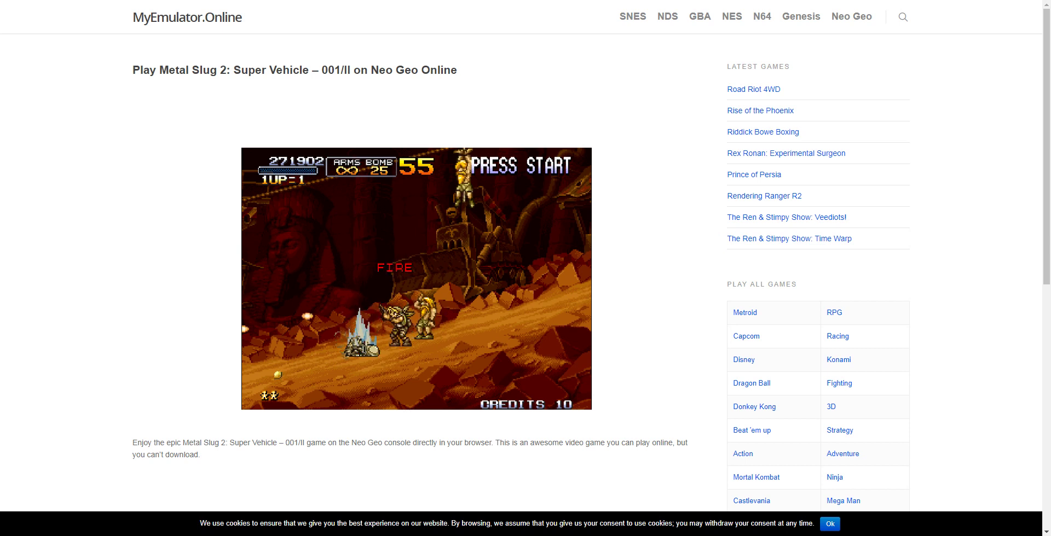
{"action": "key", "text": "Right"}
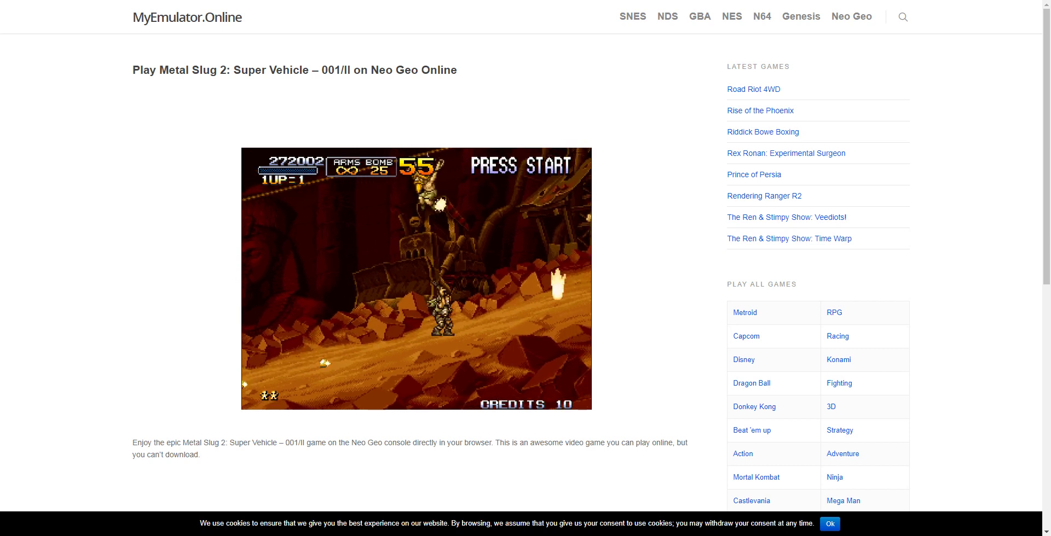
{"action": "key", "text": "a"}
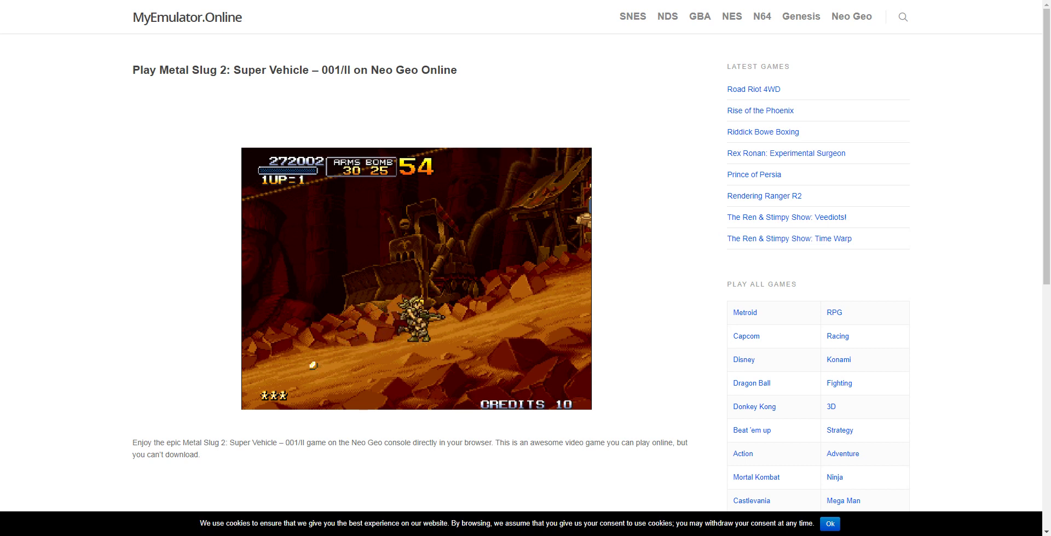
{"action": "key", "text": "Right"}
{"action": "key", "text": "a"}
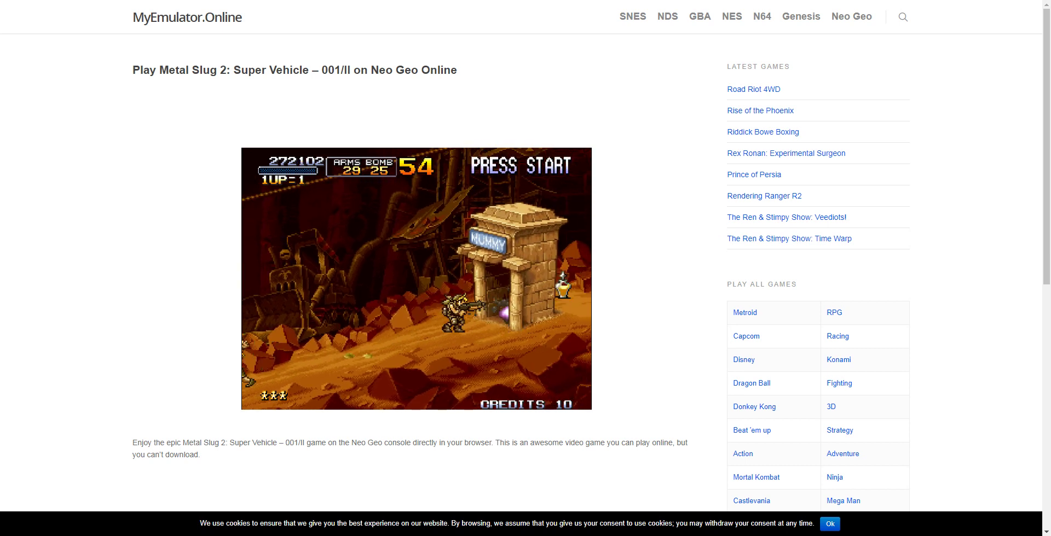
{"action": "key", "text": "a"}
{"action": "key", "text": "a"}
{"action": "key", "text": "a"}
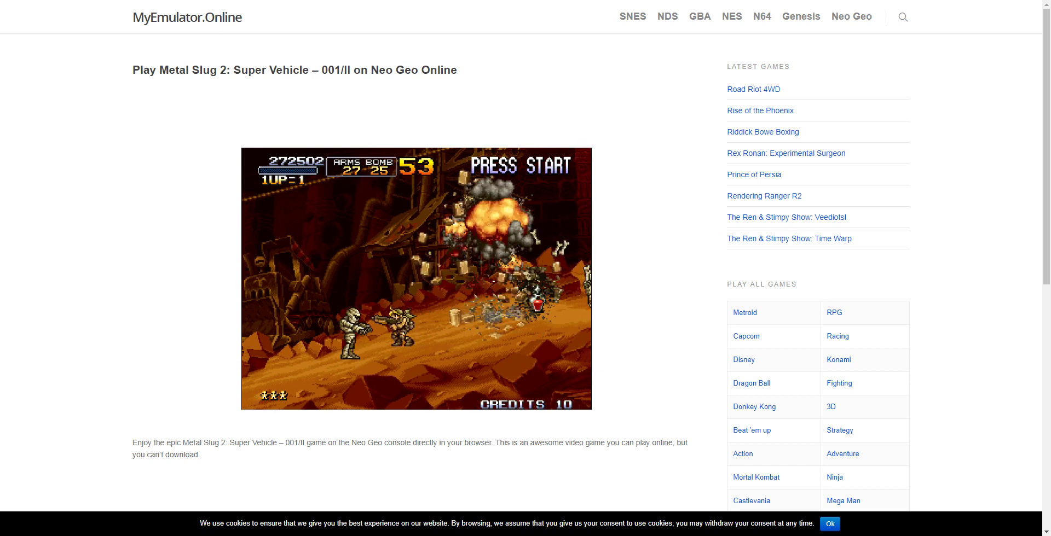
Blast the enemies near the mummy hut and walk toward the slope
{"action": "key", "text": "Right"}
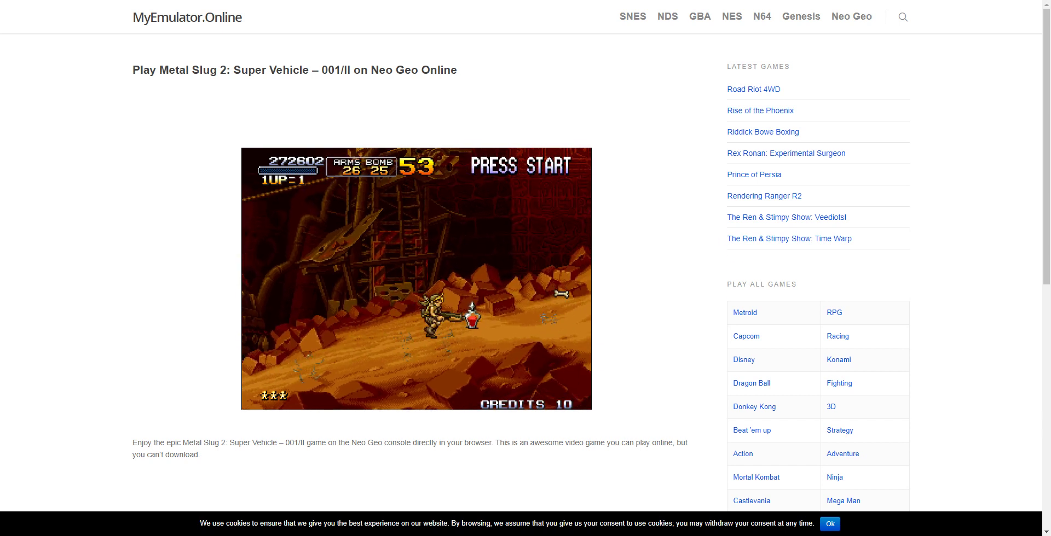
{"action": "key", "text": "a"}
{"action": "key", "text": "a"}
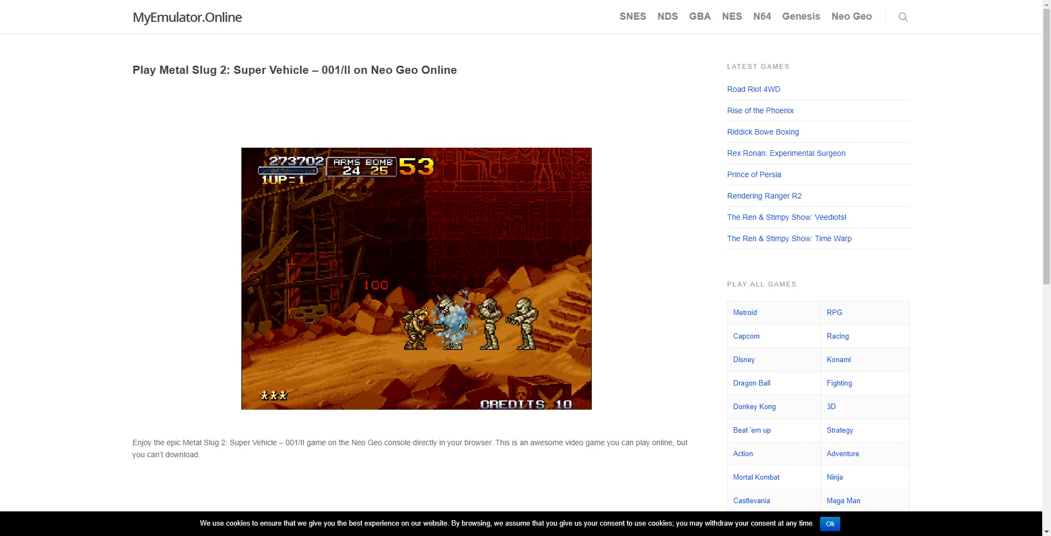
{"action": "key", "text": "a"}
{"action": "key", "text": "Right"}
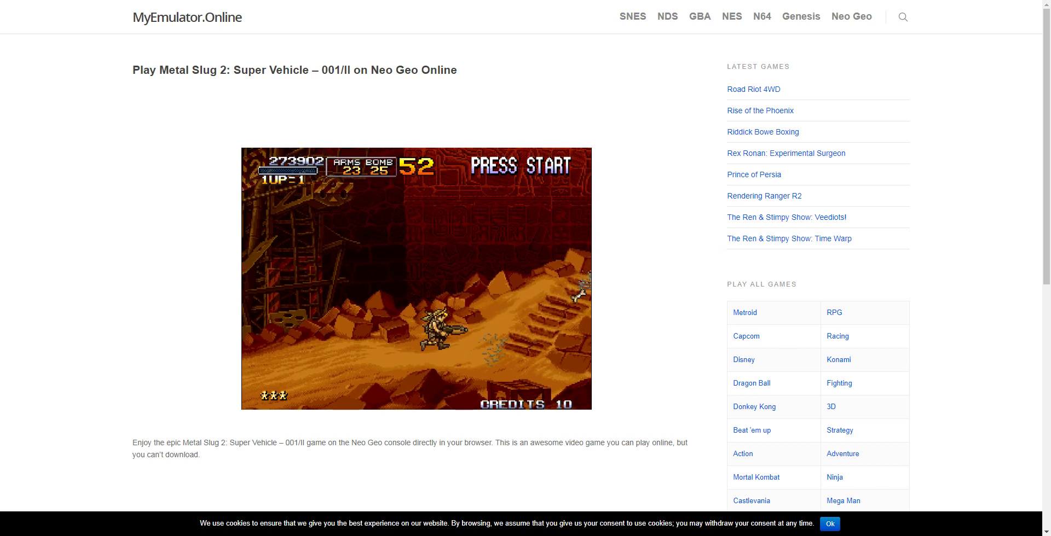
Climb the slope firing at mummies, free the prisoner, and grab more ammo
{"action": "key", "text": "Right"}
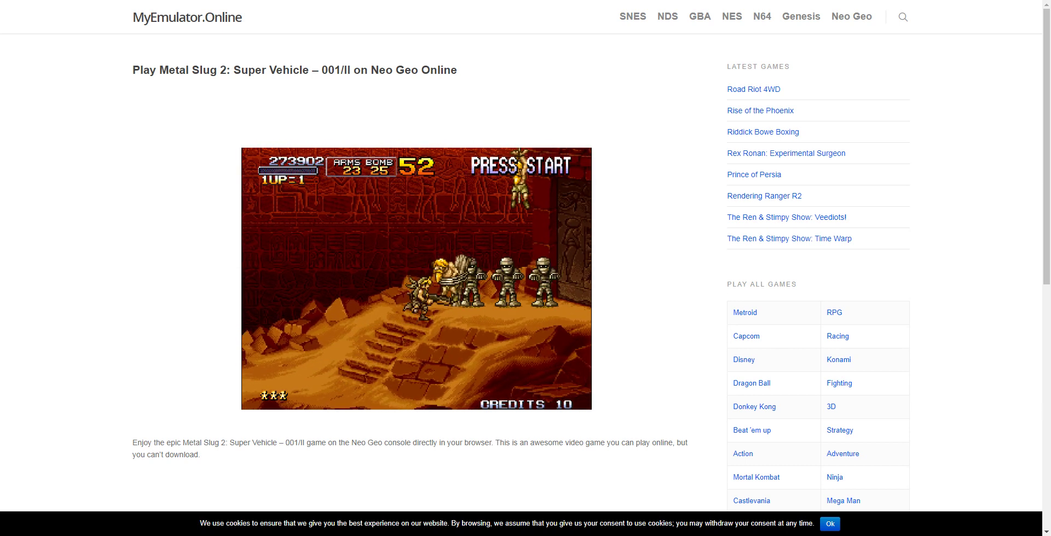
{"action": "key", "text": "a"}
{"action": "key", "text": "a"}
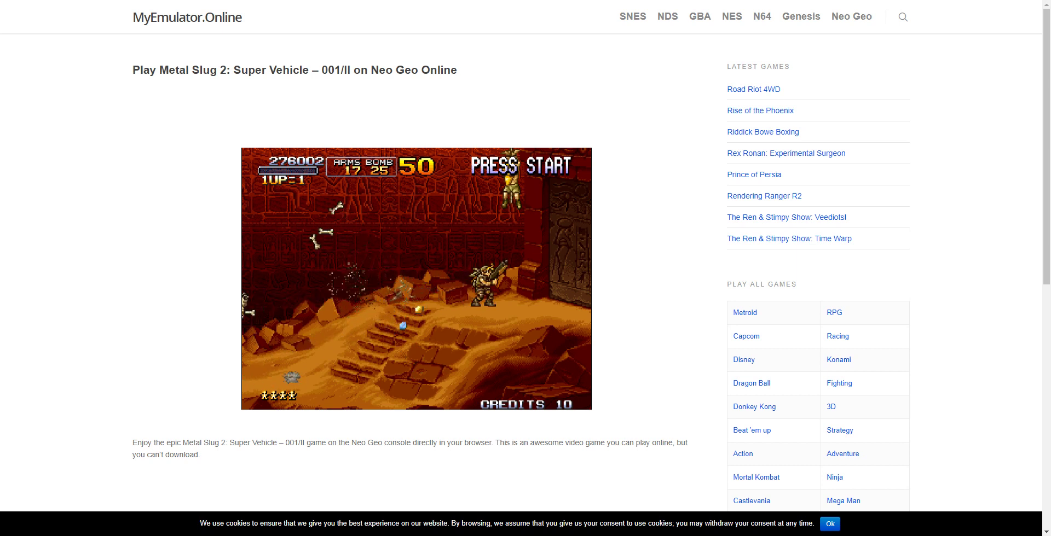
{"action": "key", "text": "a"}
{"action": "key", "text": "Right"}
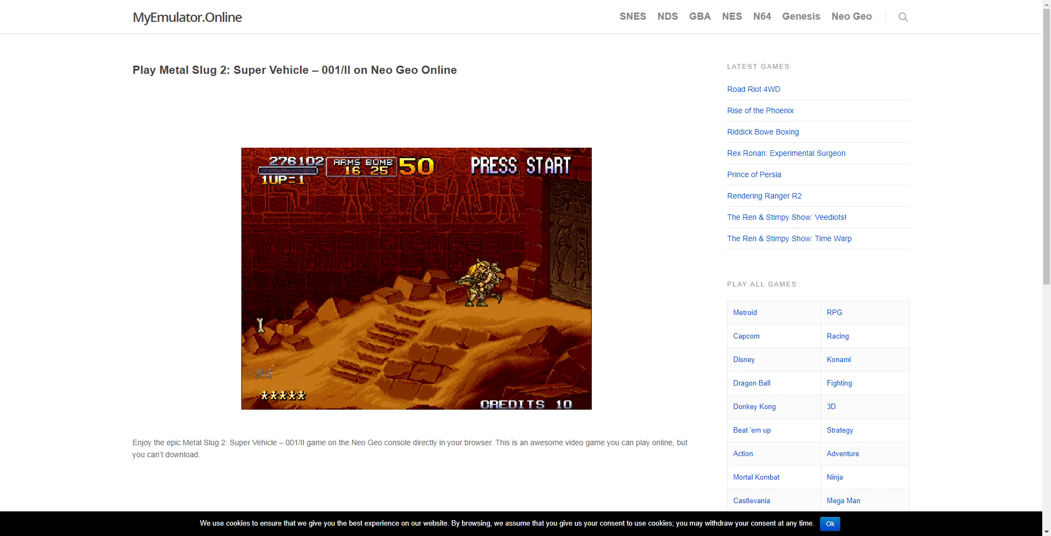
{"action": "key", "text": "Right"}
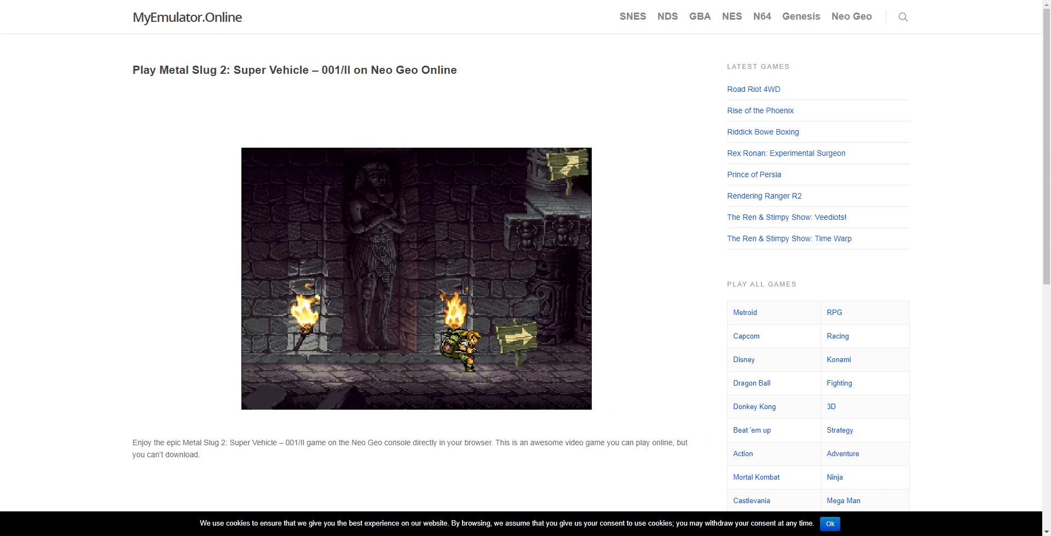
Enter the stone chamber, shoot the enemy above, and step left beneath the ledge
{"action": "key", "text": "Right"}
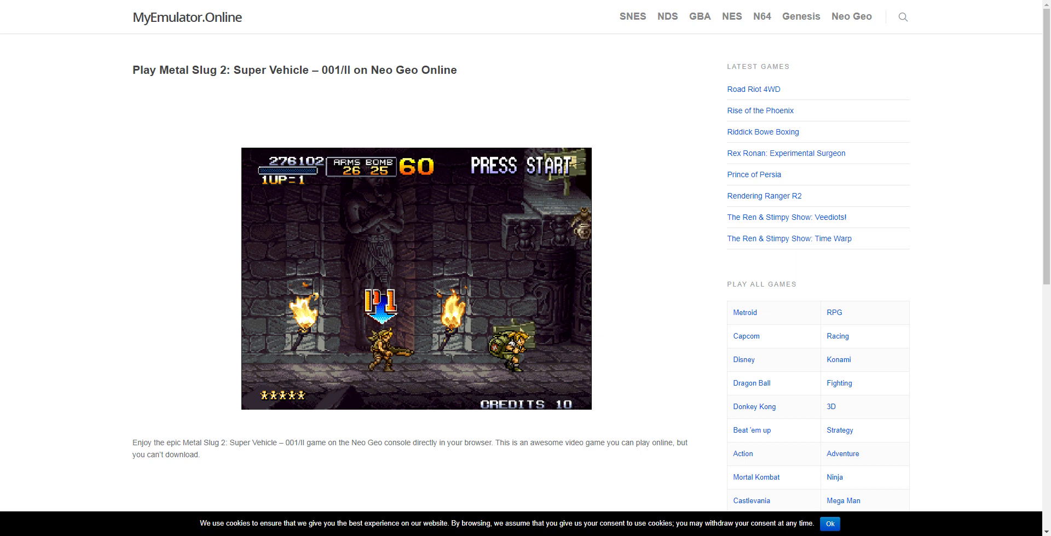
{"action": "key", "text": "Right"}
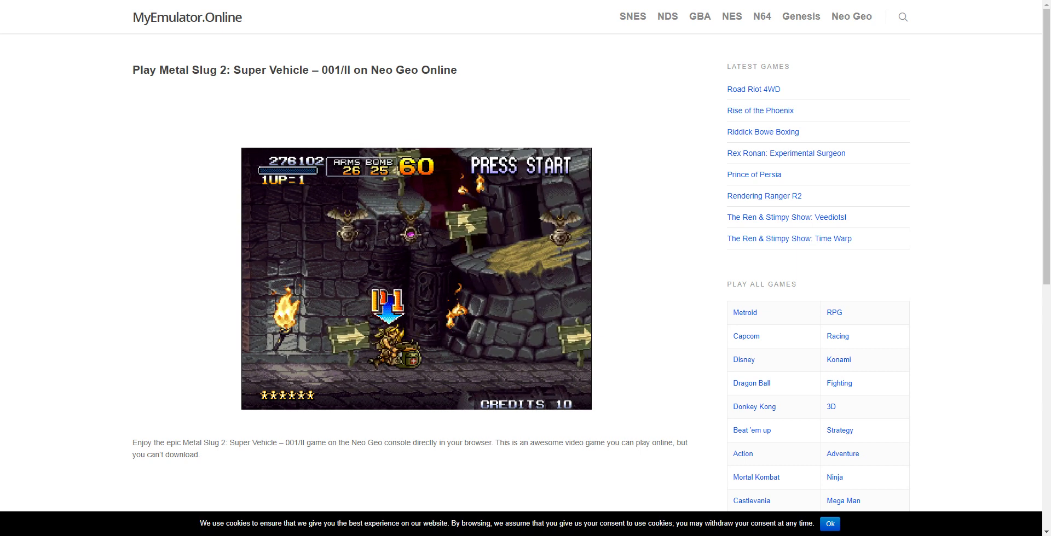
{"action": "key", "text": "x"}
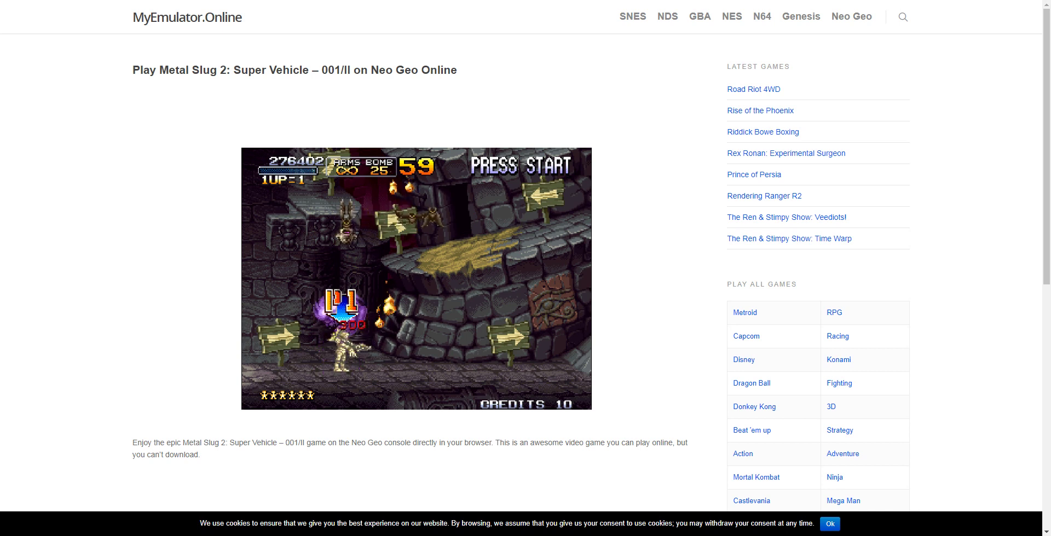
{"action": "key", "text": "Left"}
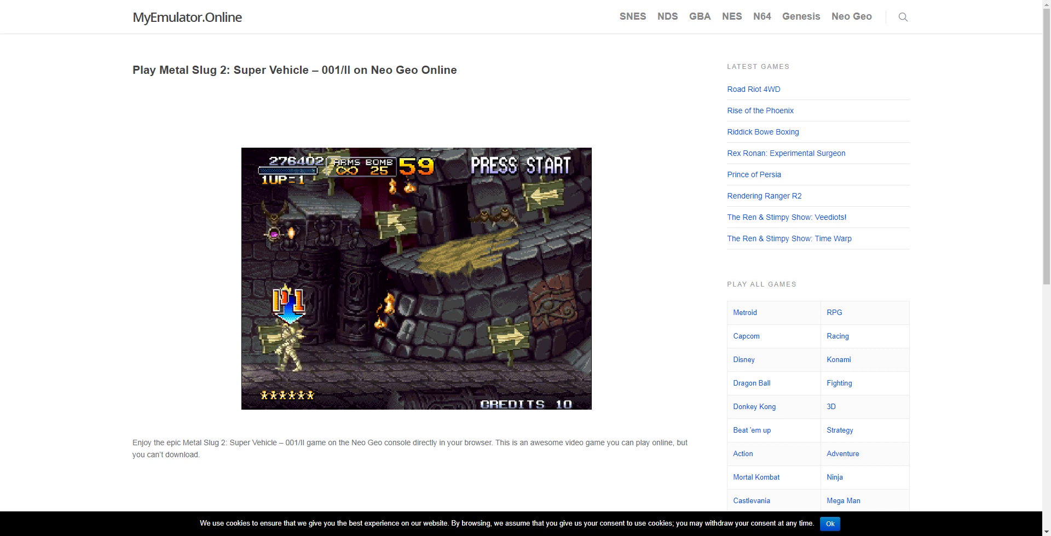
{"action": "key", "text": "Left"}
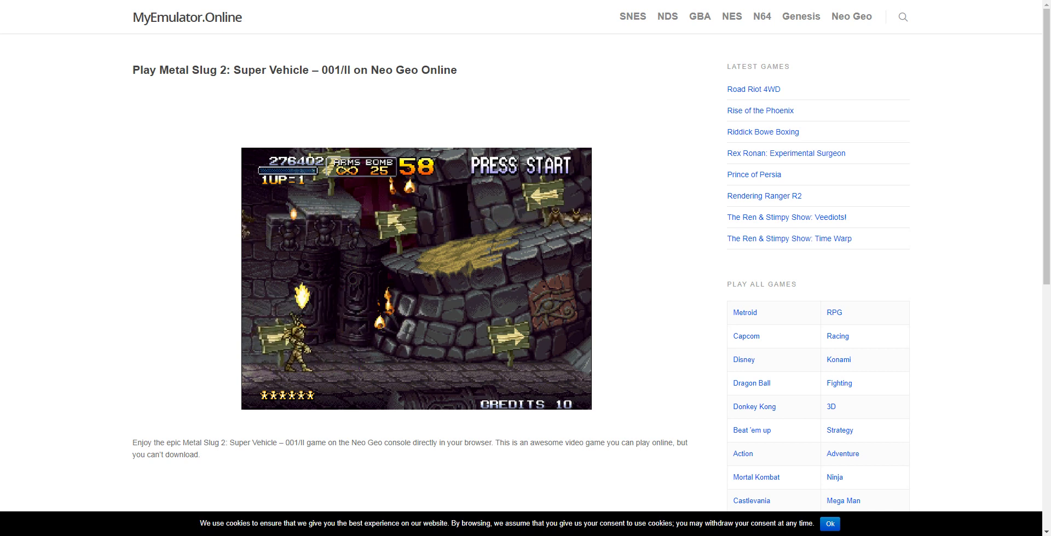
Walk deeper into the chamber, bomb the mummy, and retreat left
{"action": "key", "text": "Right"}
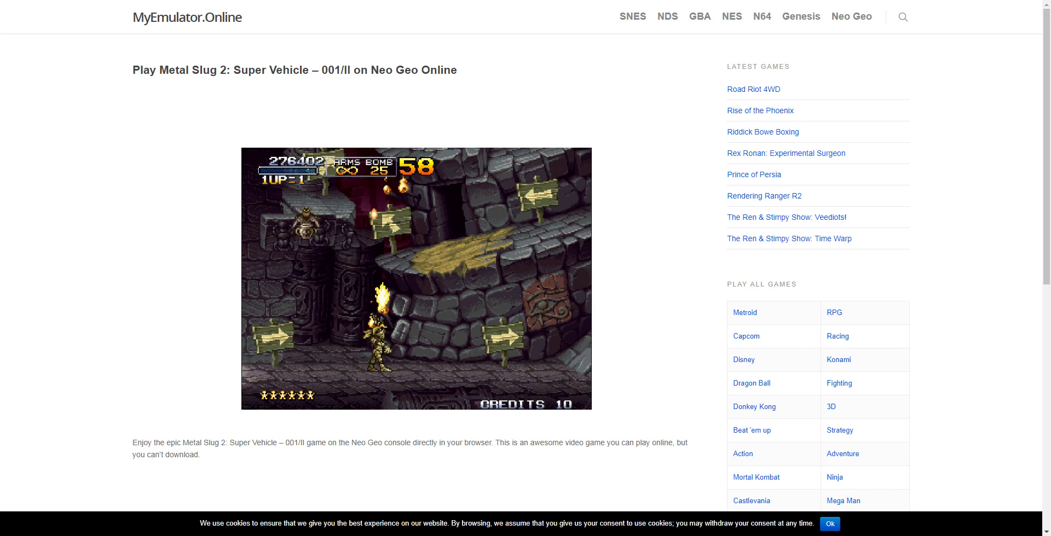
{"action": "key", "text": "Right"}
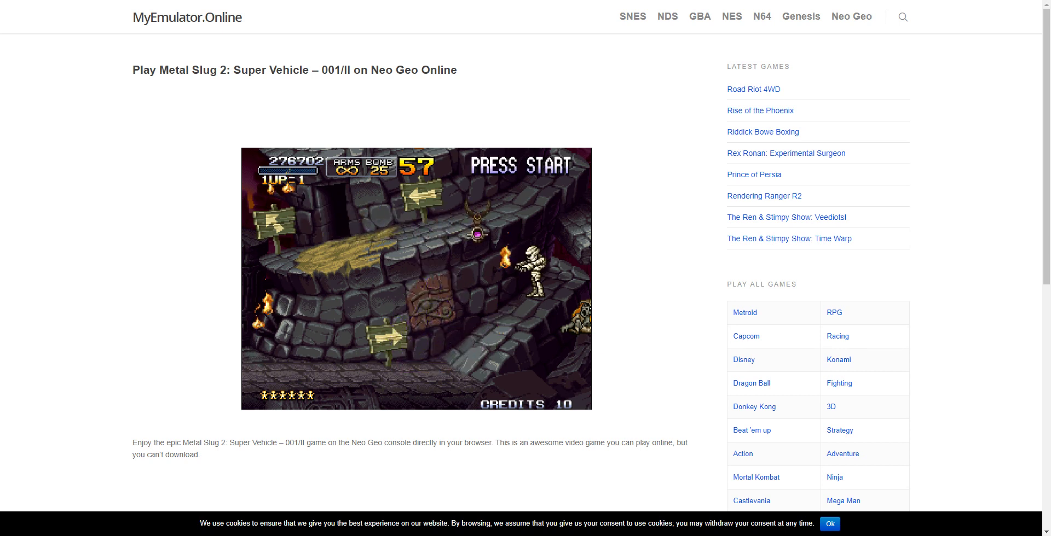
{"action": "key", "text": "Right"}
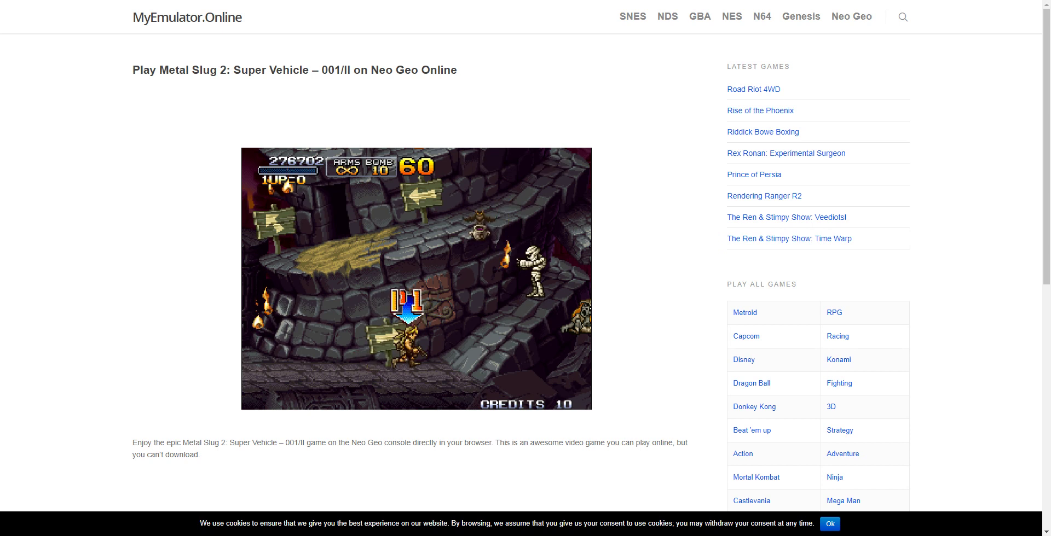
{"action": "key", "text": "c"}
{"action": "key", "text": "c"}
{"action": "key", "text": "c"}
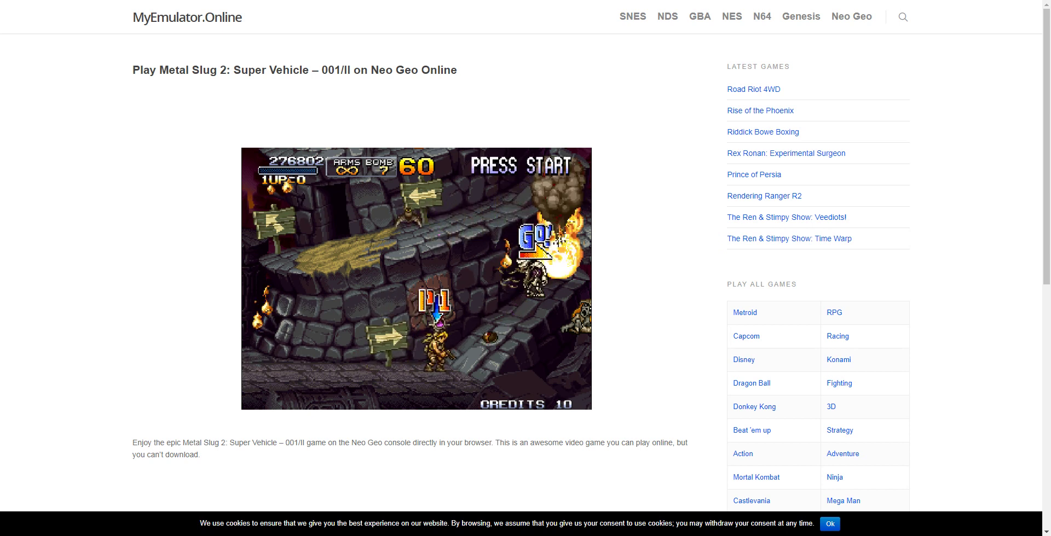
{"action": "key", "text": "Left"}
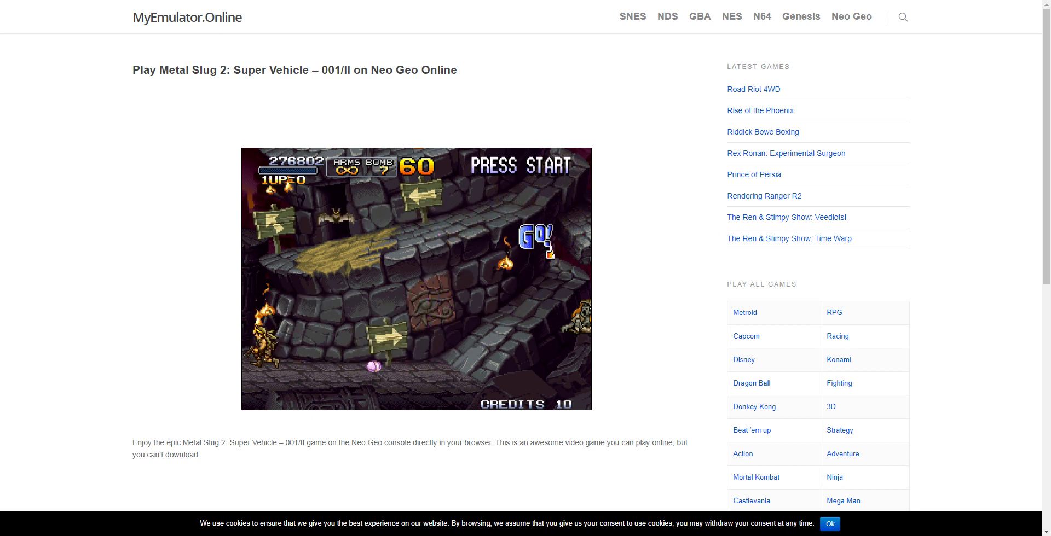
Jump right, climb the stairs, and leap onto the upper ledge
{"action": "key", "text": "Right"}
{"action": "key", "text": "x"}
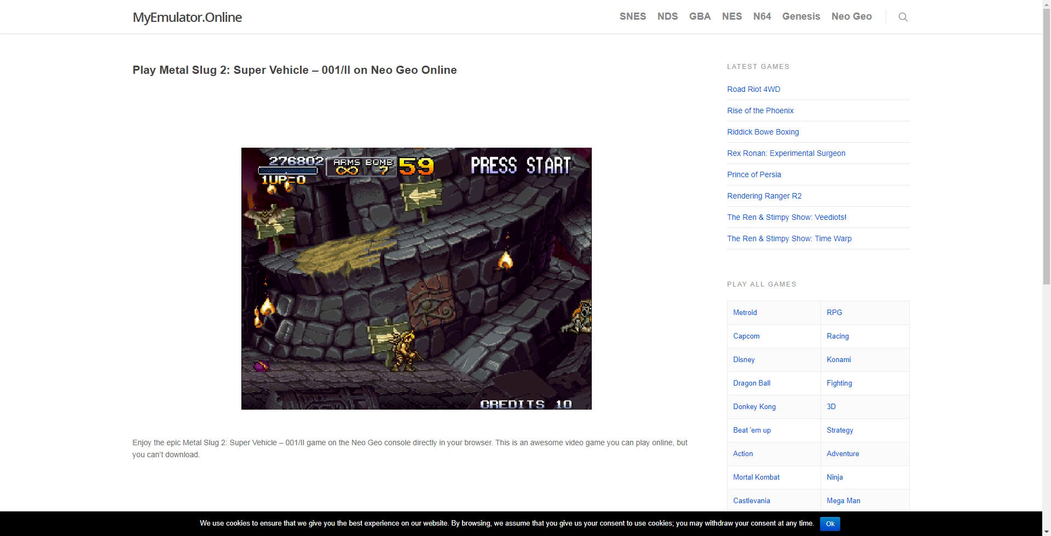
{"action": "key", "text": "Right"}
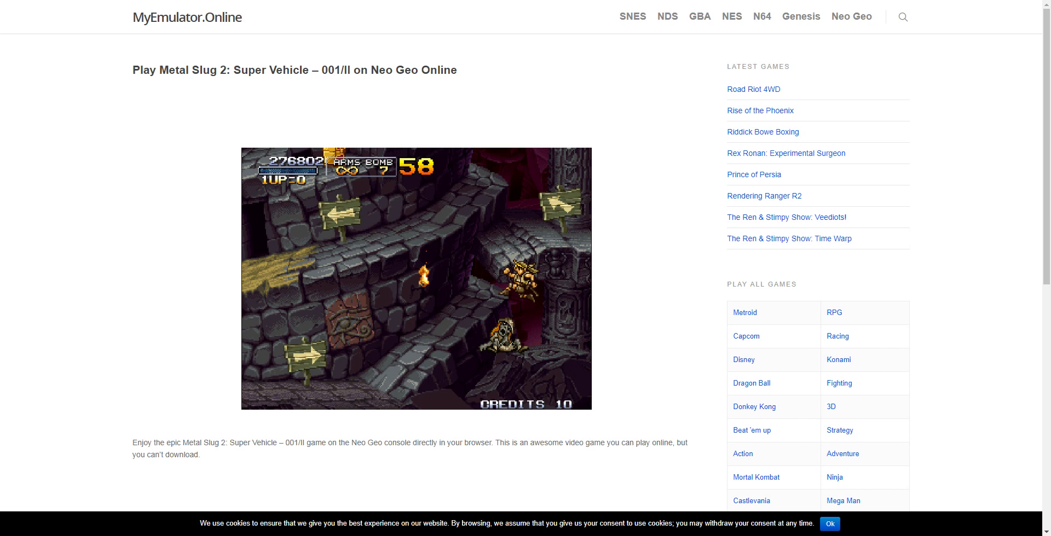
{"action": "key", "text": "Left"}
{"action": "key", "text": "x"}
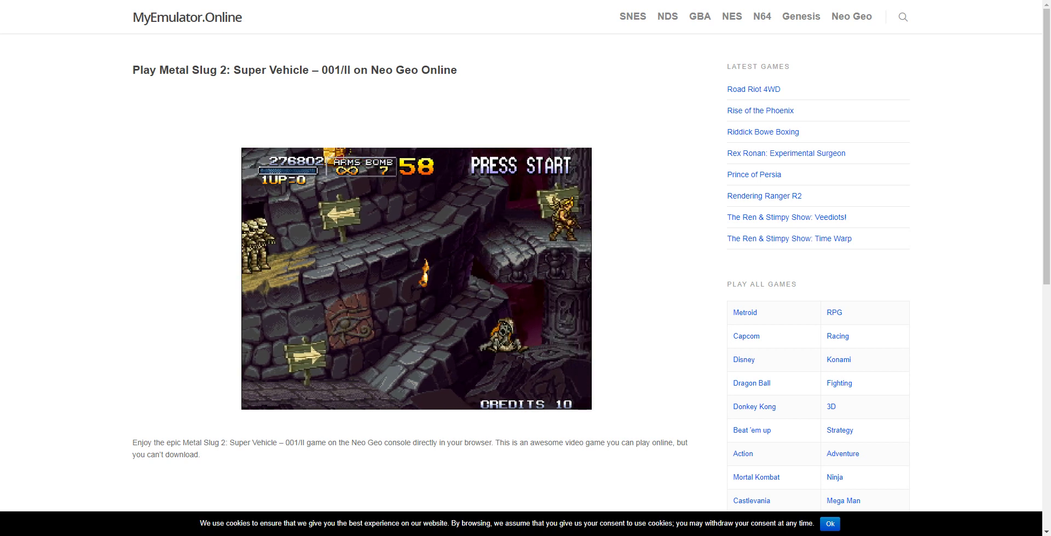
{"action": "key", "text": "Left"}
{"action": "key", "text": "Left"}
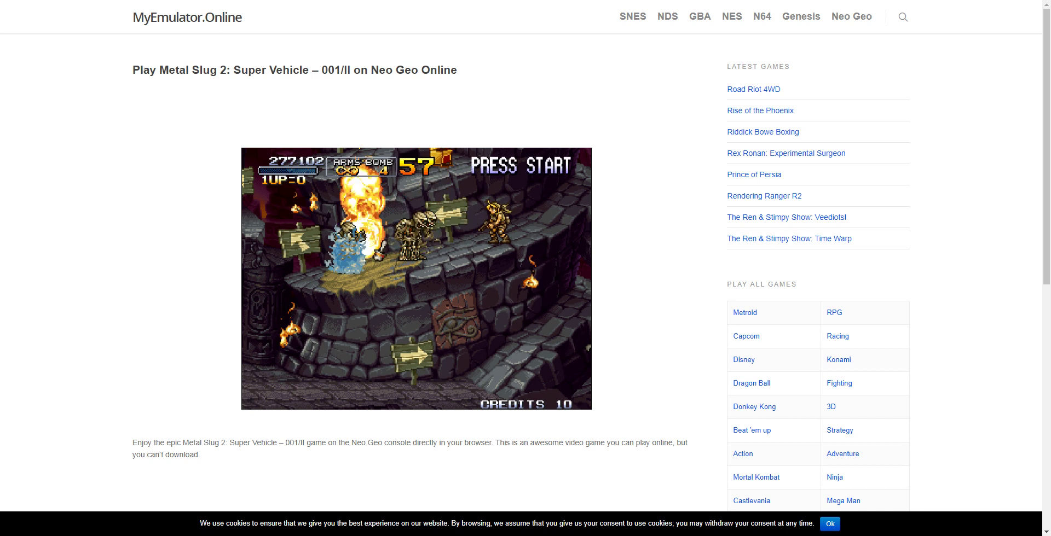
Drop to the lower-left ledge and shoot and grenade the mummies
{"action": "key", "text": "Left"}
{"action": "key", "text": "Left"}
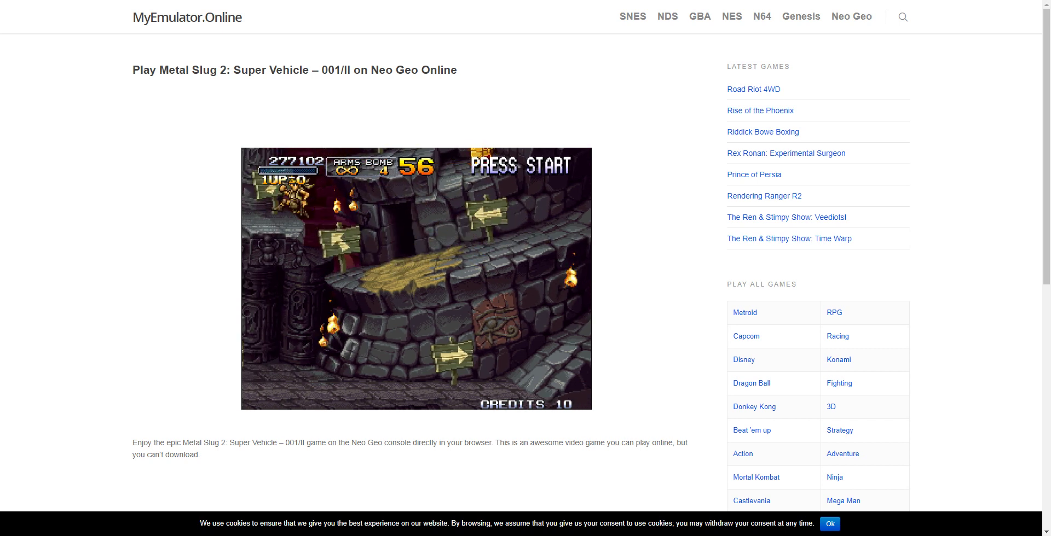
{"action": "key", "text": "Left"}
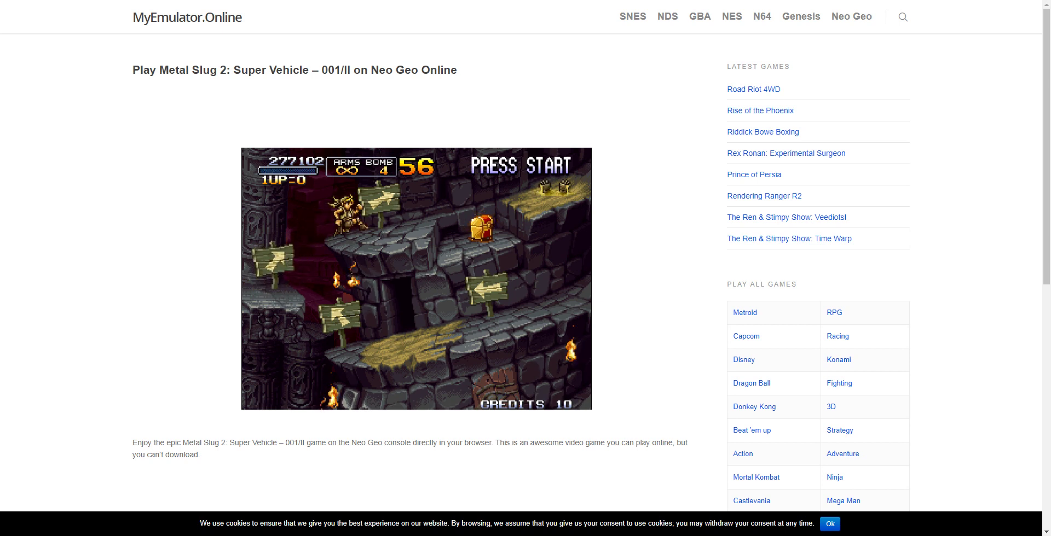
{"action": "key", "text": "Right"}
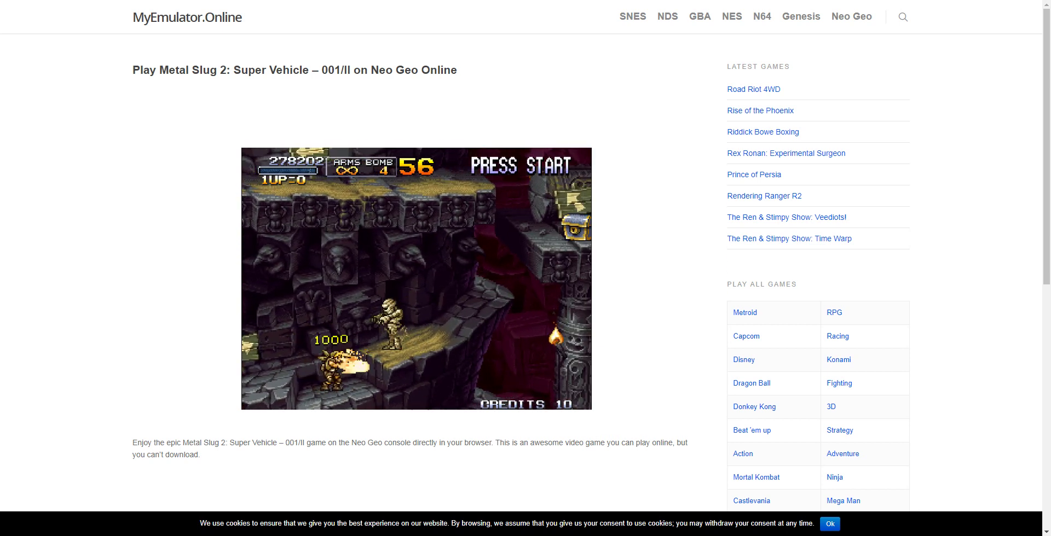
{"action": "key", "text": "a"}
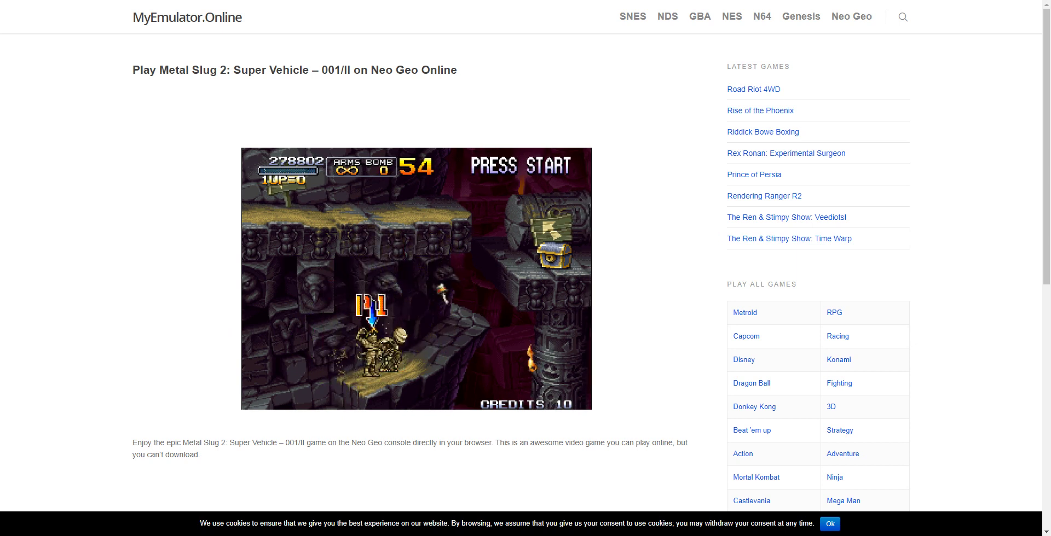
Reach the potion to turn human, then fire at enemies walking left along the corridor
{"action": "key", "text": "Right"}
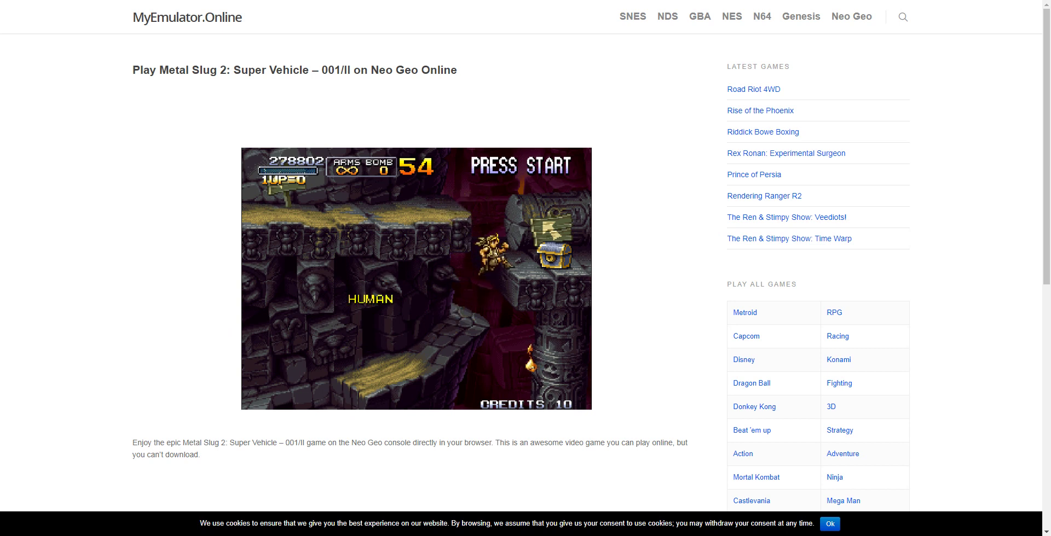
{"action": "key", "text": "Right"}
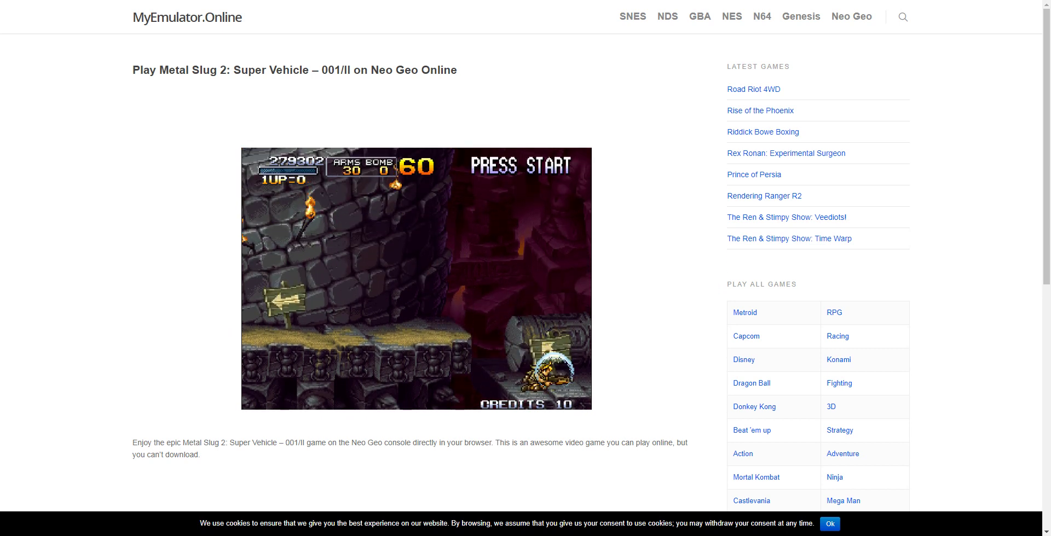
{"action": "key", "text": "Left"}
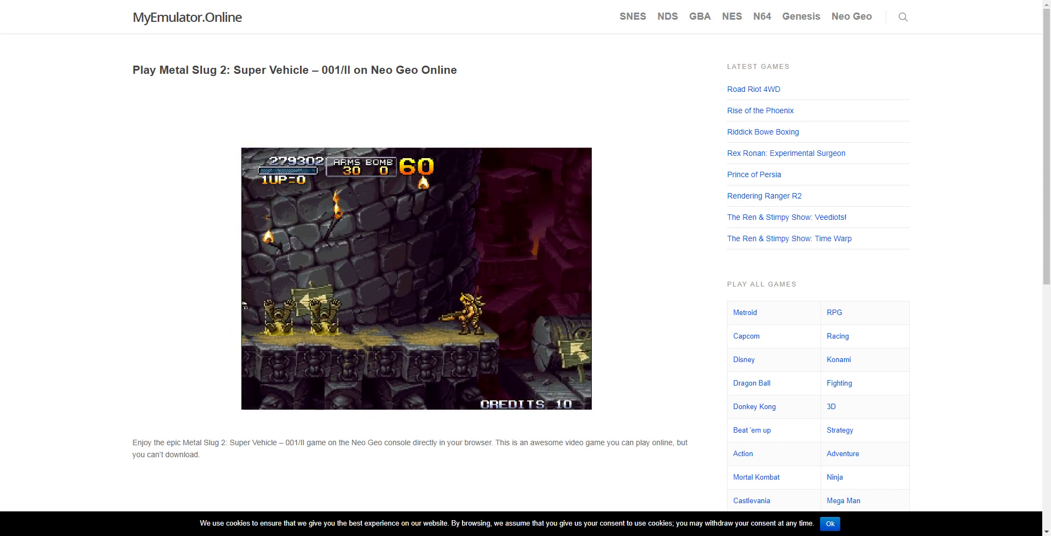
{"action": "key", "text": "Left"}
{"action": "key", "text": "x"}
{"action": "key", "text": "Left"}
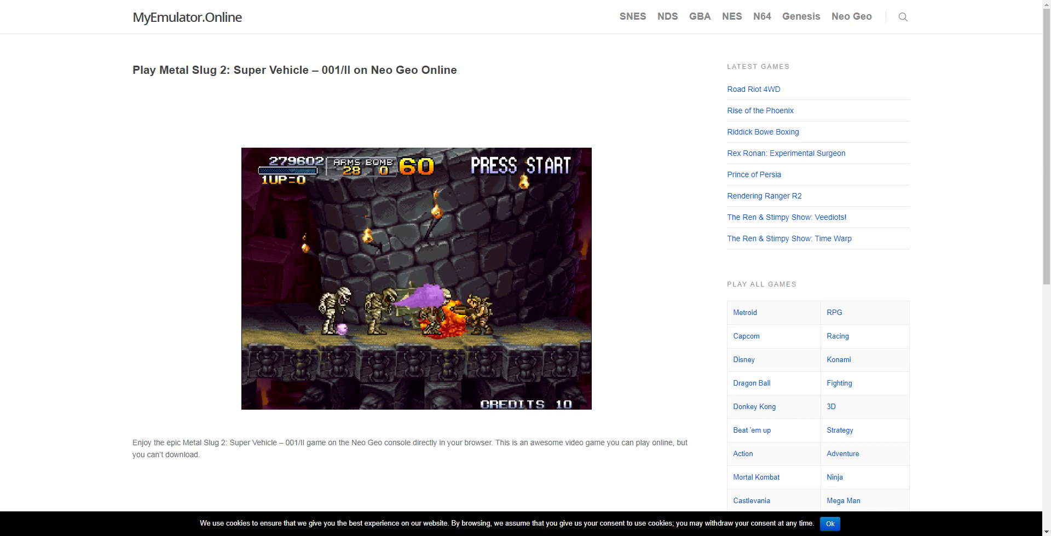
{"action": "key", "text": "x"}
{"action": "key", "text": "x"}
{"action": "key", "text": "x"}
{"action": "key", "text": "x"}
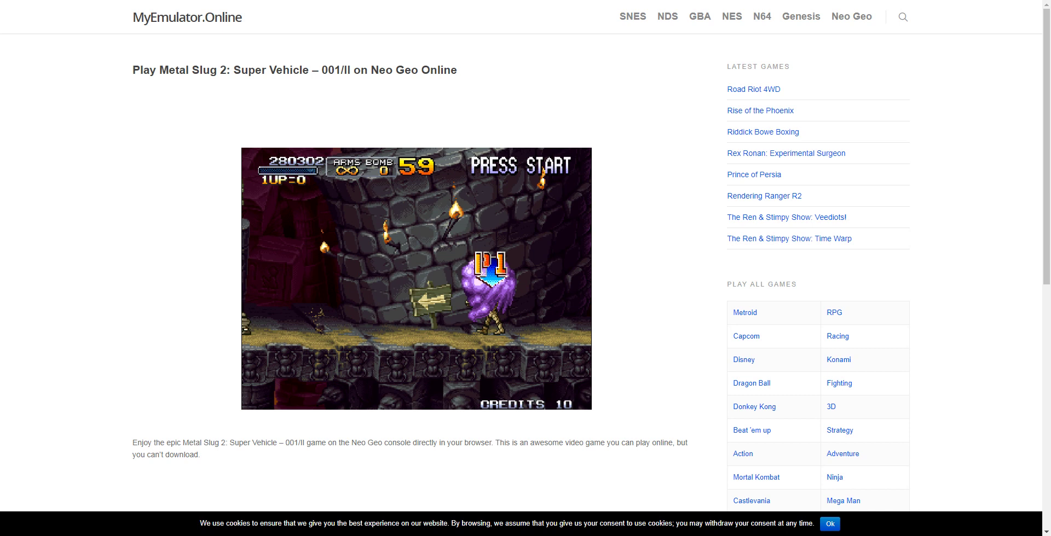
{"action": "key", "text": "Left"}
Climb the stone stairs, knifing and shooting the mummies along the way
{"action": "key", "text": "Left"}
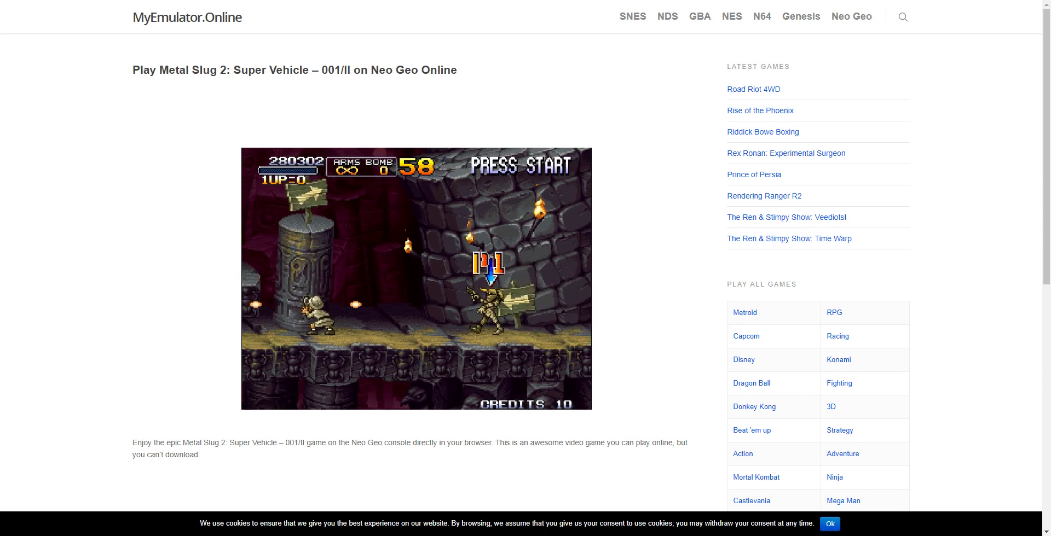
{"action": "key", "text": "Left"}
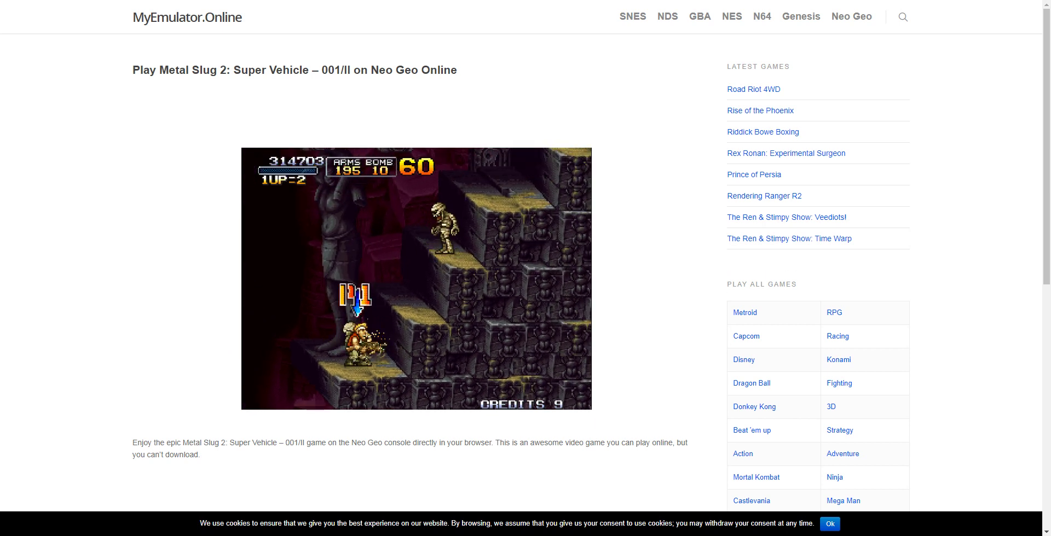
{"action": "key", "text": "Right"}
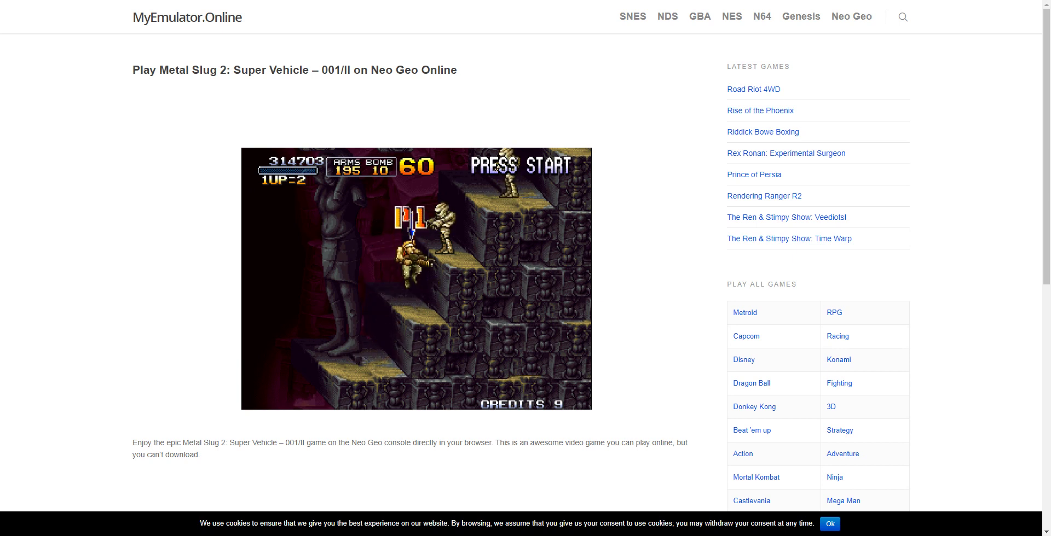
{"action": "key", "text": "a"}
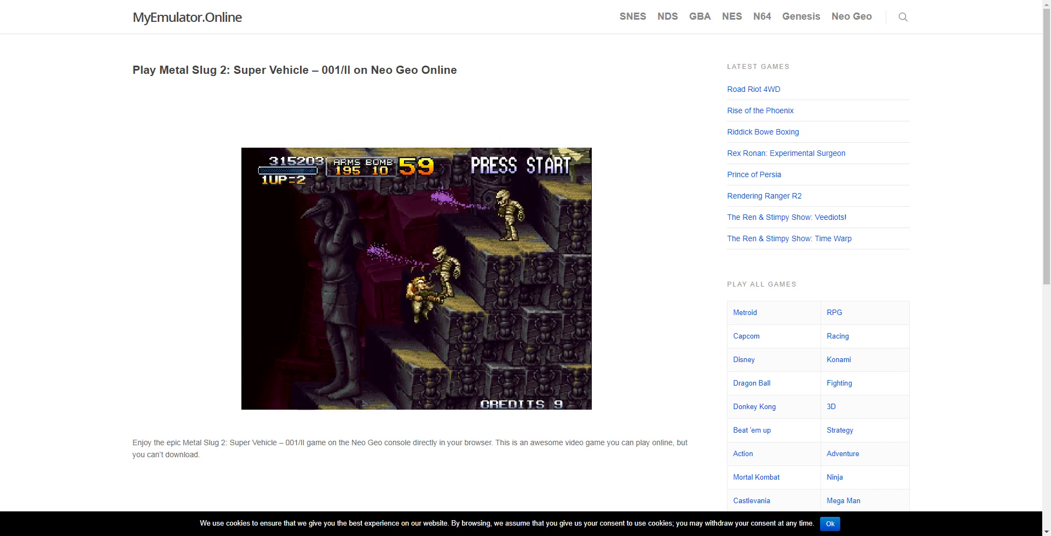
{"action": "key", "text": "Up"}
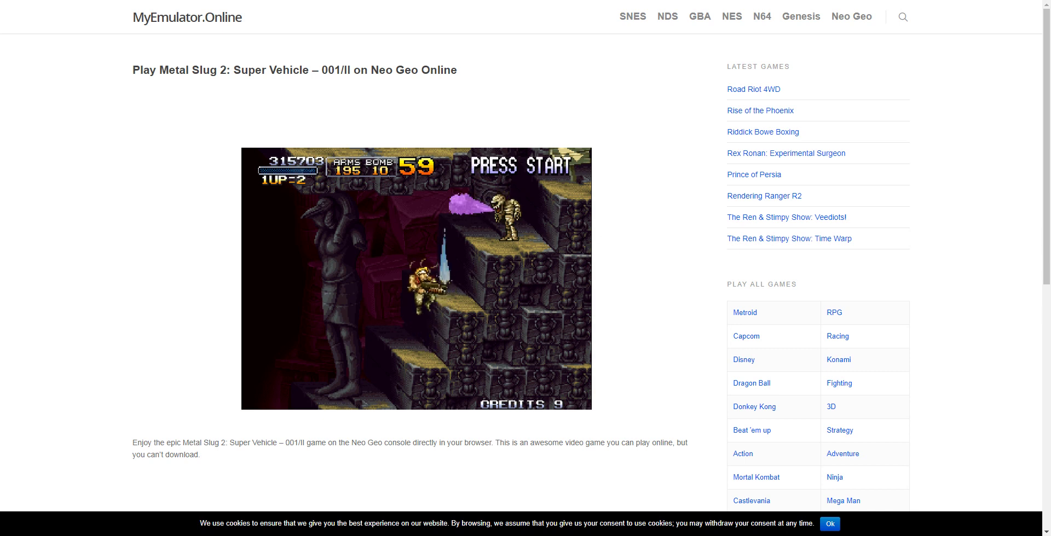
{"action": "key", "text": "Right"}
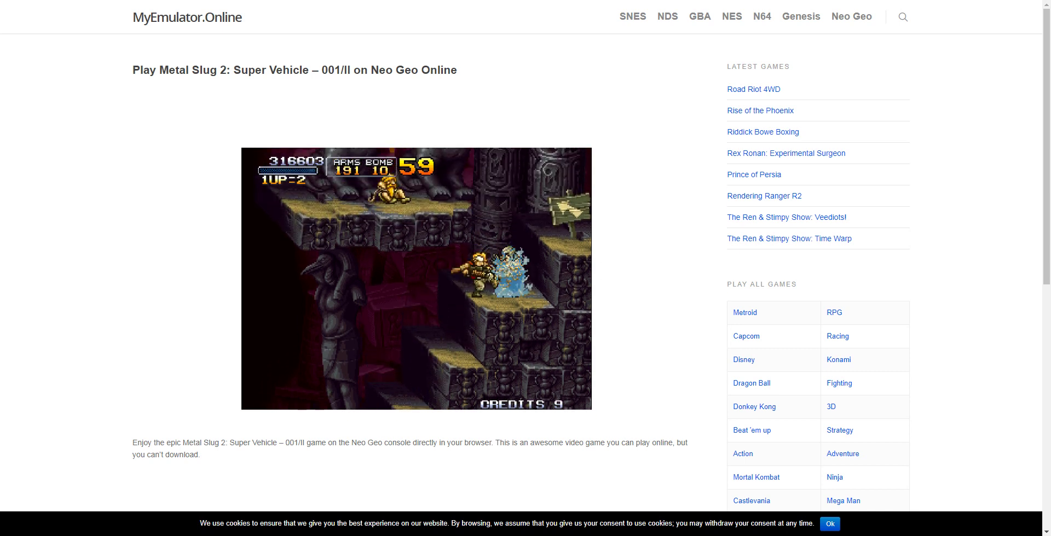
{"action": "key", "text": "a"}
{"action": "key", "text": "a"}
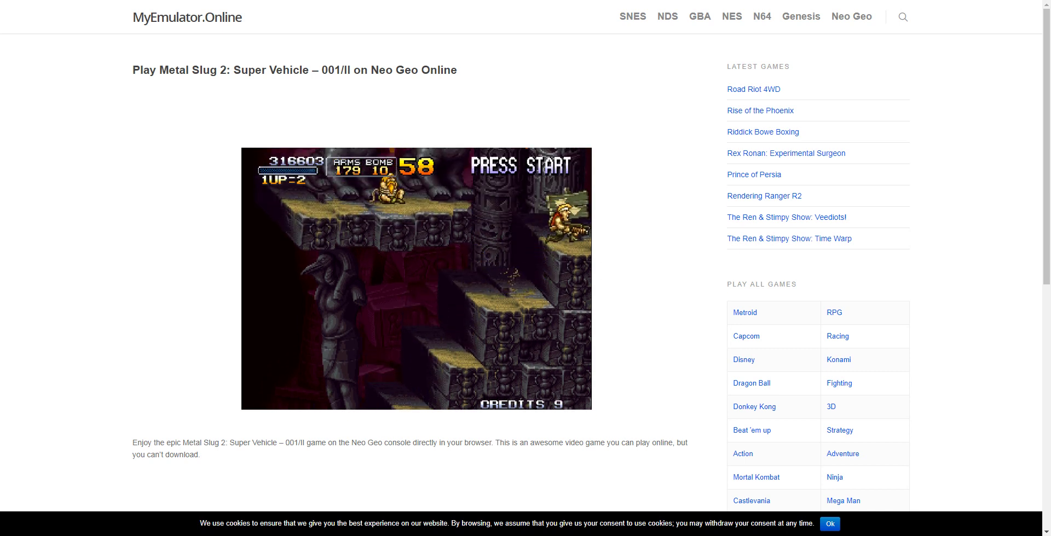
Shoot the mummy near the POW and walk left into the cave for 1000 points
{"action": "key", "text": "Left"}
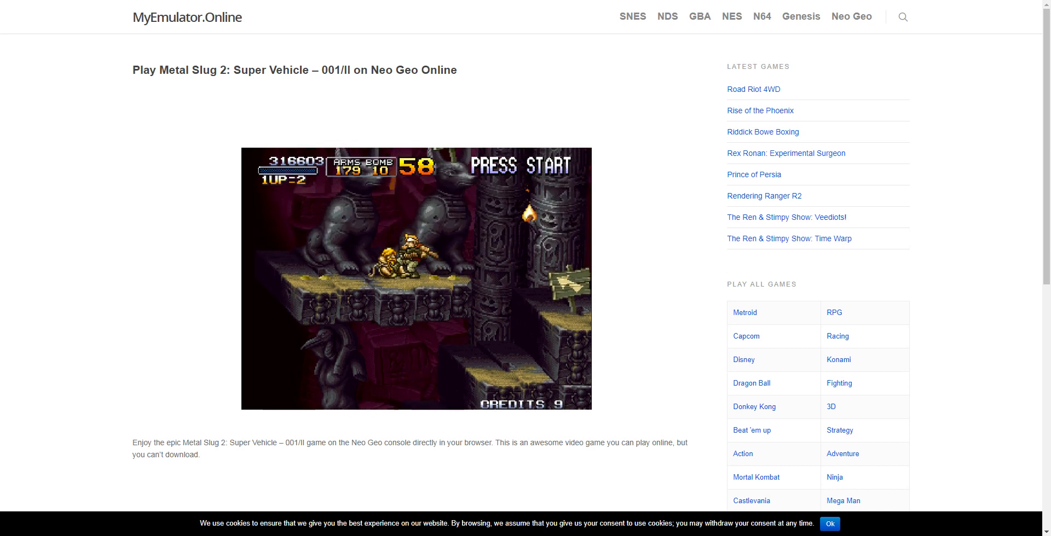
{"action": "key", "text": "Left"}
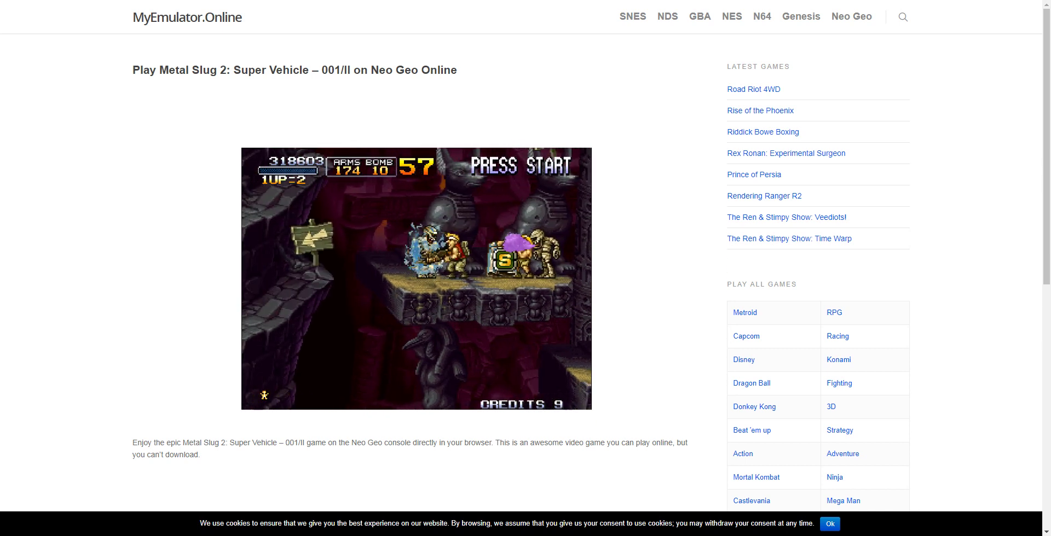
{"action": "key", "text": "a"}
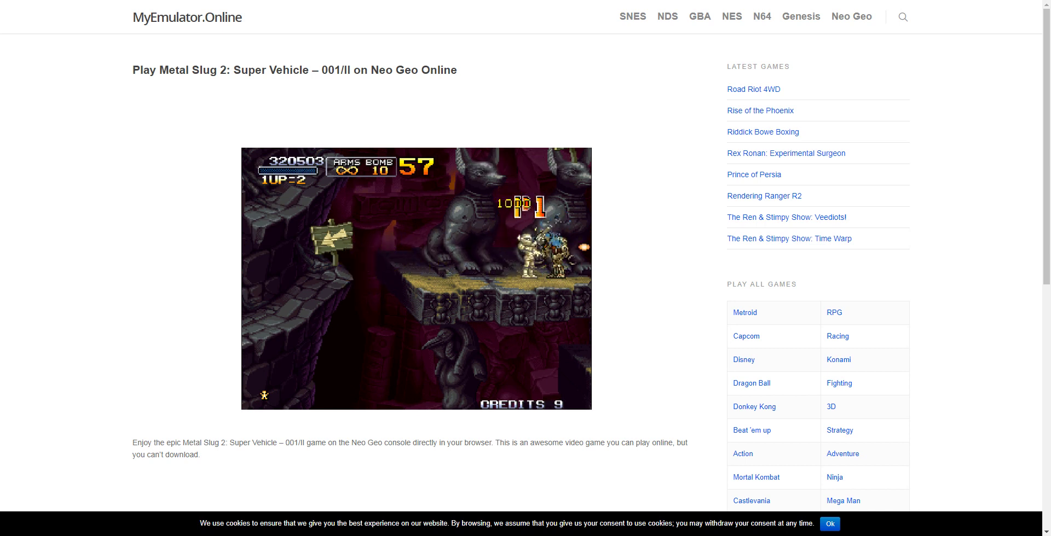
{"action": "key", "text": "Left"}
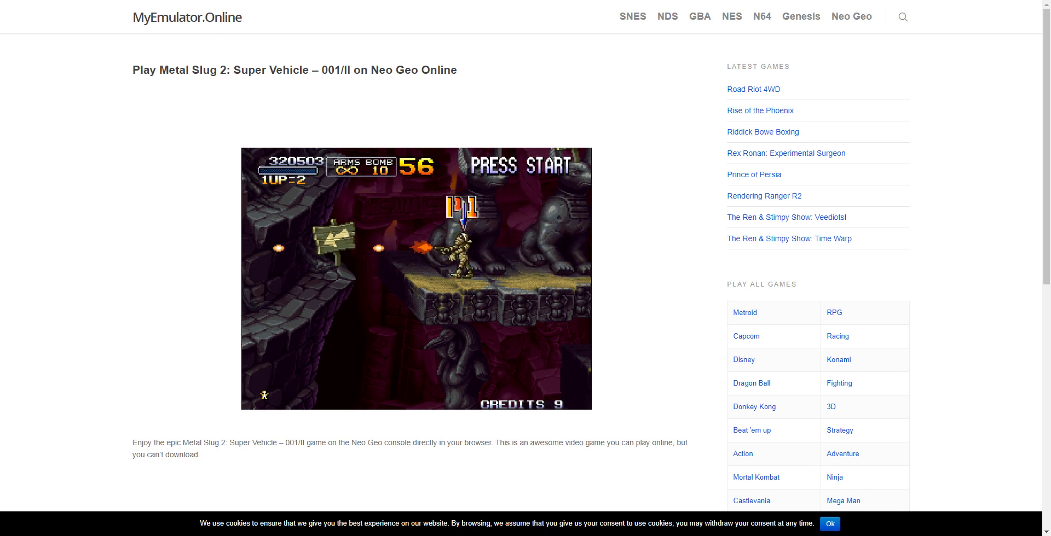
{"action": "key", "text": "Left"}
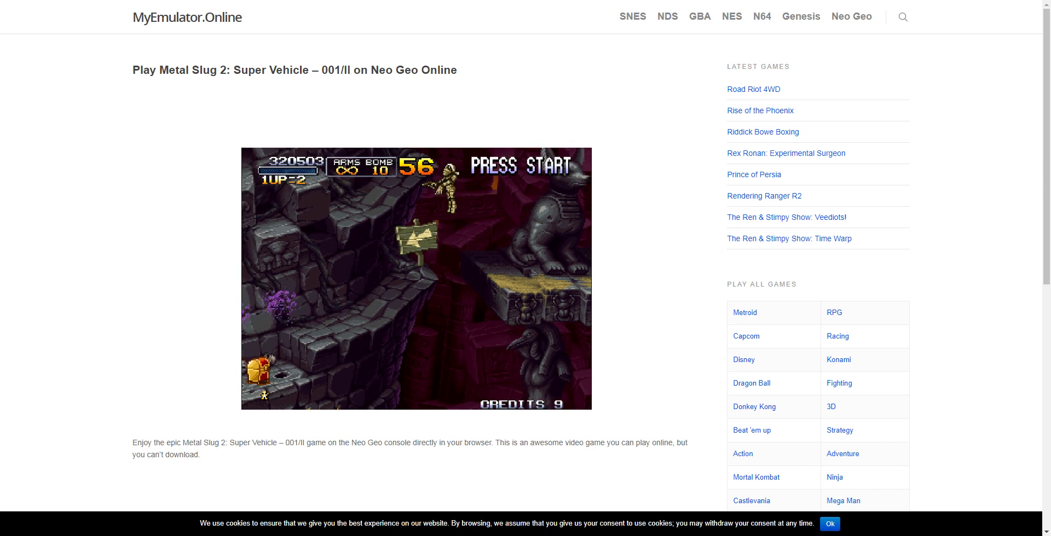
{"action": "key", "text": "Left"}
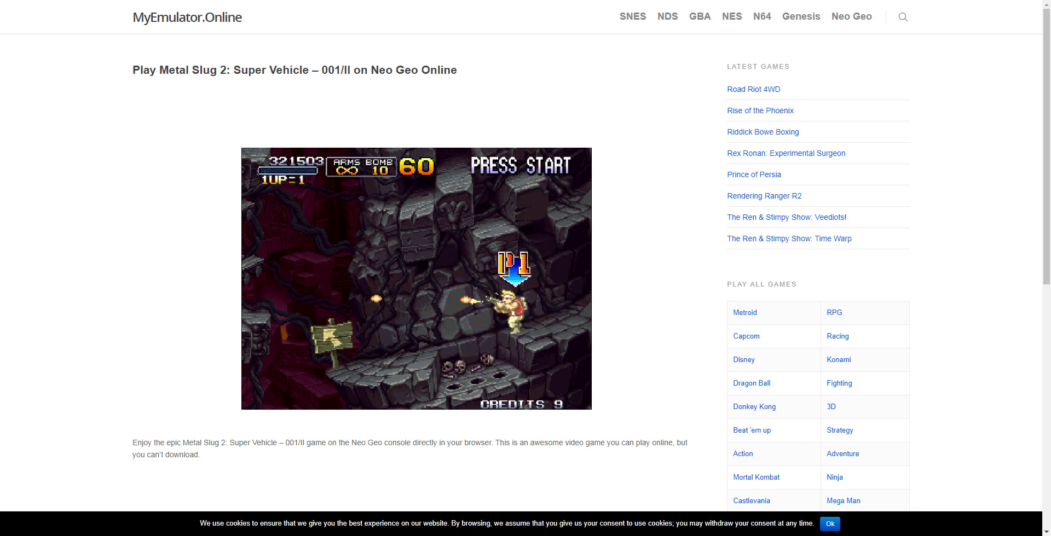
Cross to the upper-left ledge, then fire rightward across the stairs and platforms, reaching 324,003
{"action": "key", "text": "Left"}
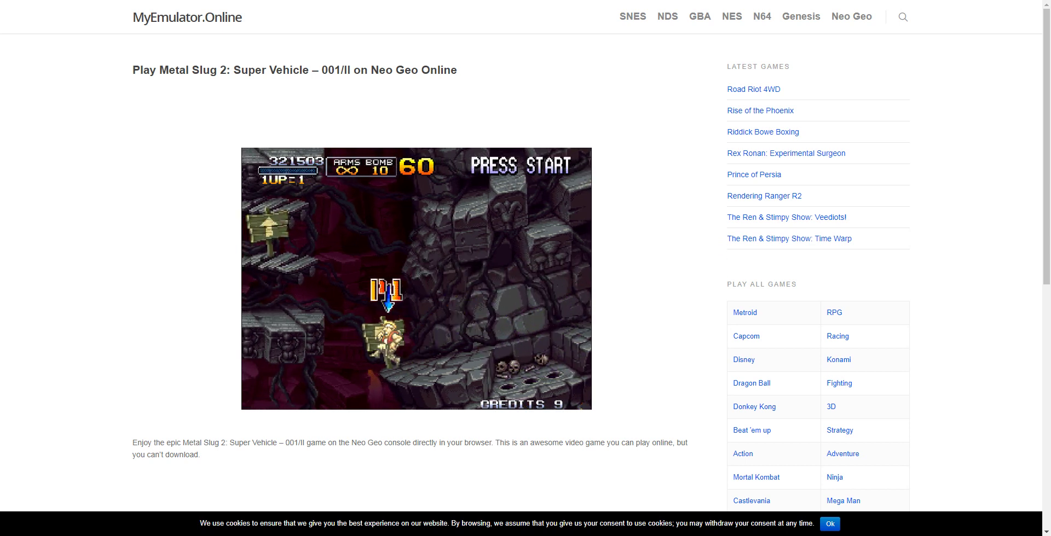
{"action": "key", "text": "Left"}
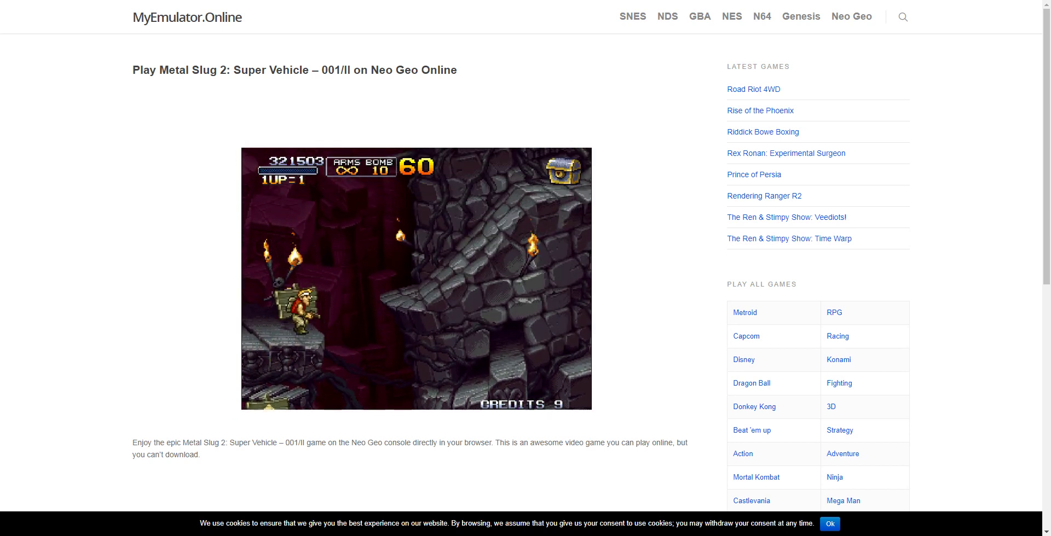
{"action": "key", "text": "Right"}
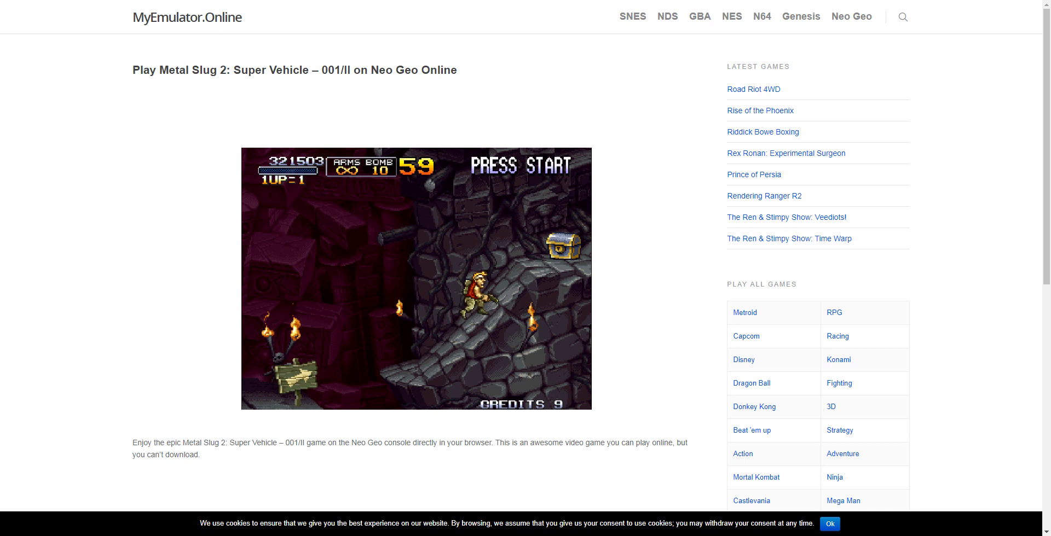
{"action": "key", "text": "Right"}
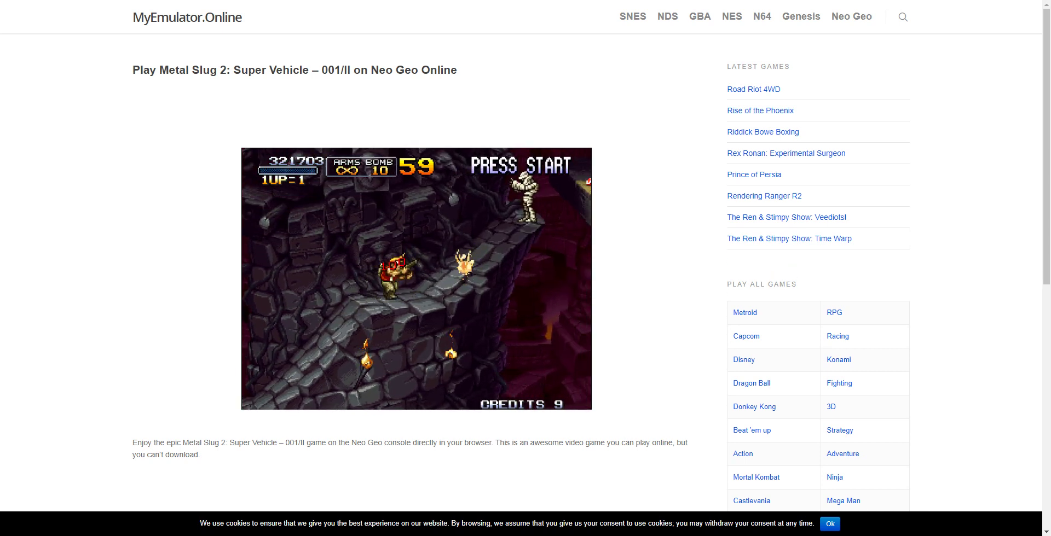
{"action": "key", "text": "Right"}
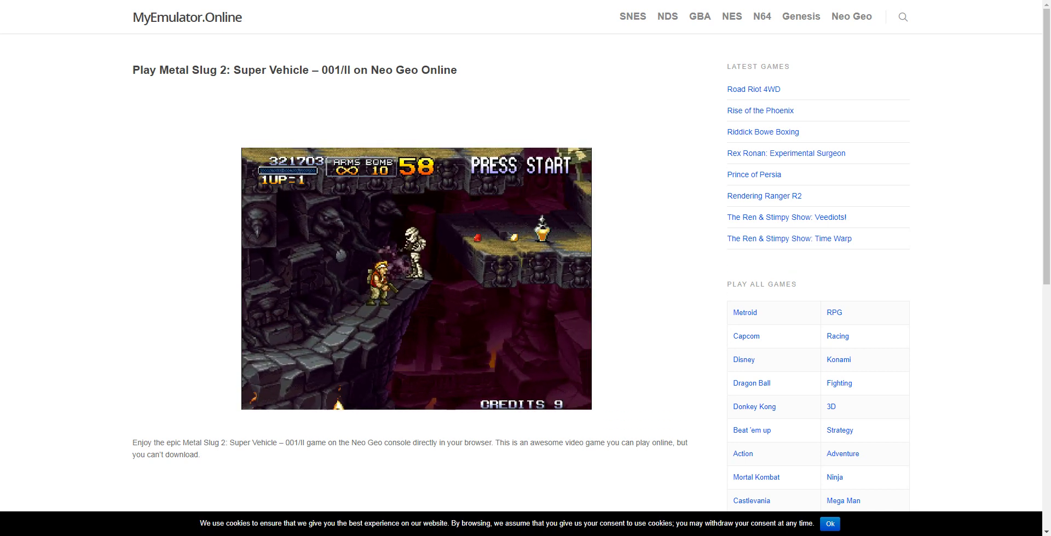
{"action": "key", "text": "Right"}
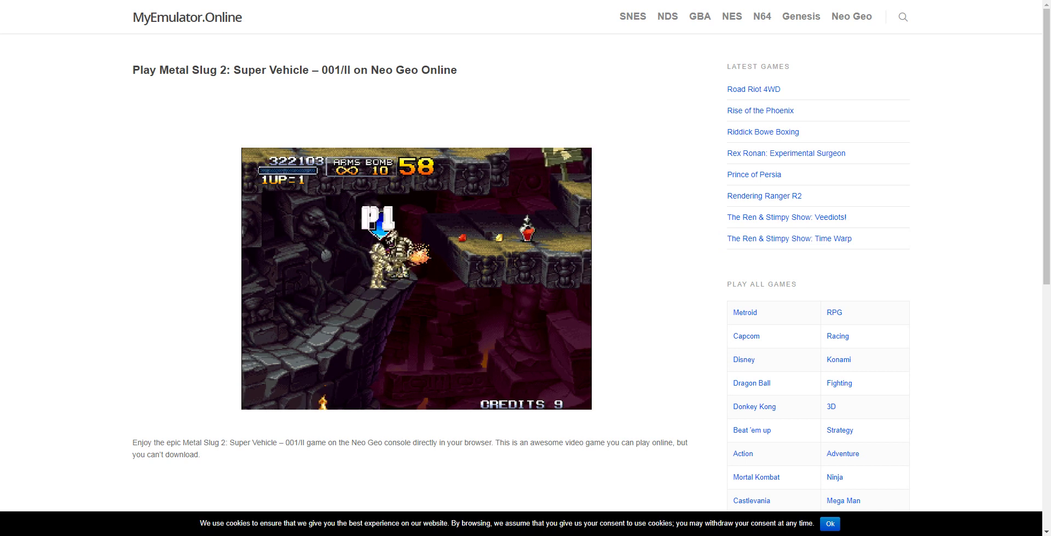
{"action": "key", "text": "Right"}
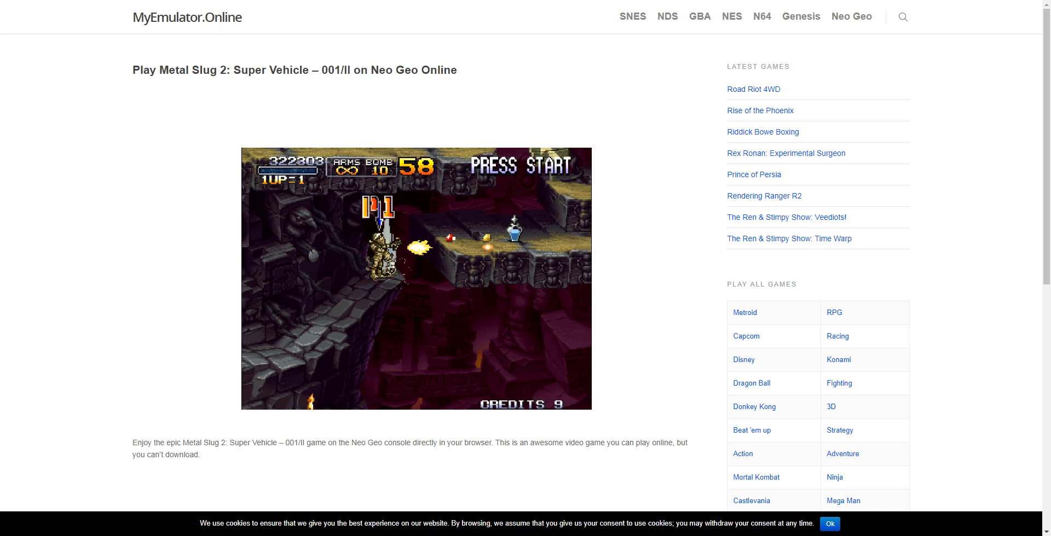
{"action": "key", "text": "Right"}
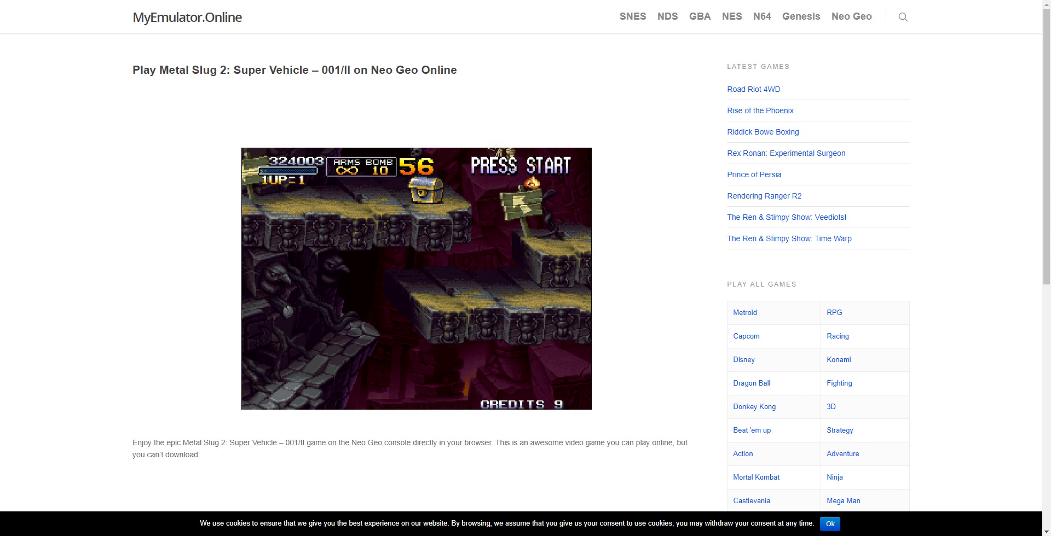
Fire at the mummy group along the wall, respawning after losing a life
{"action": "key", "text": "Right"}
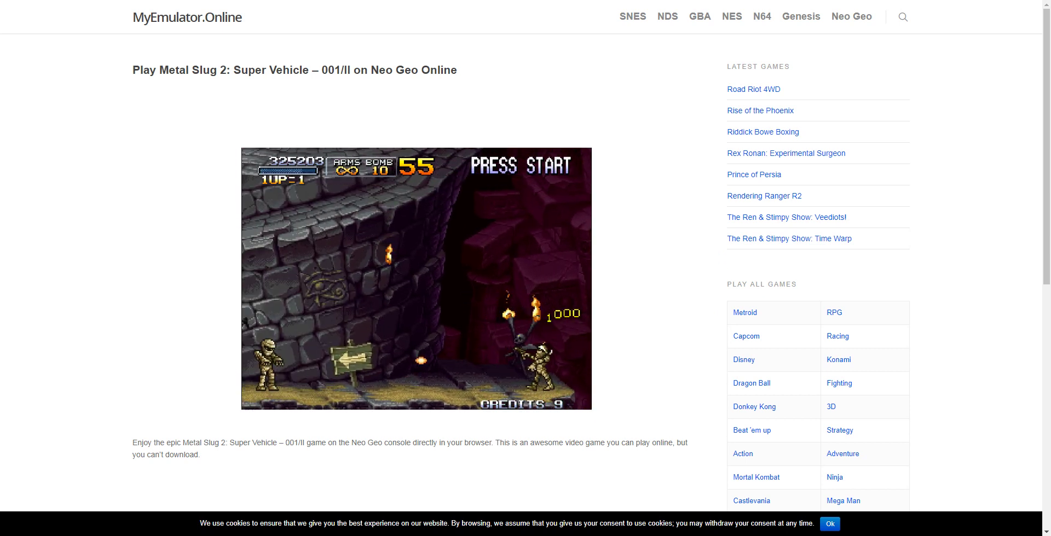
{"action": "key", "text": "Right"}
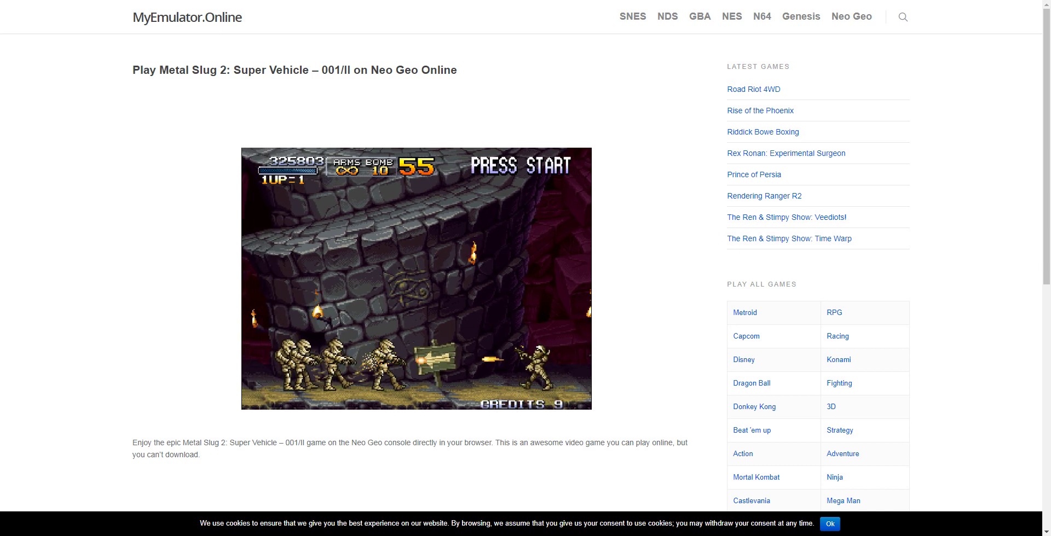
{"action": "key", "text": "Right"}
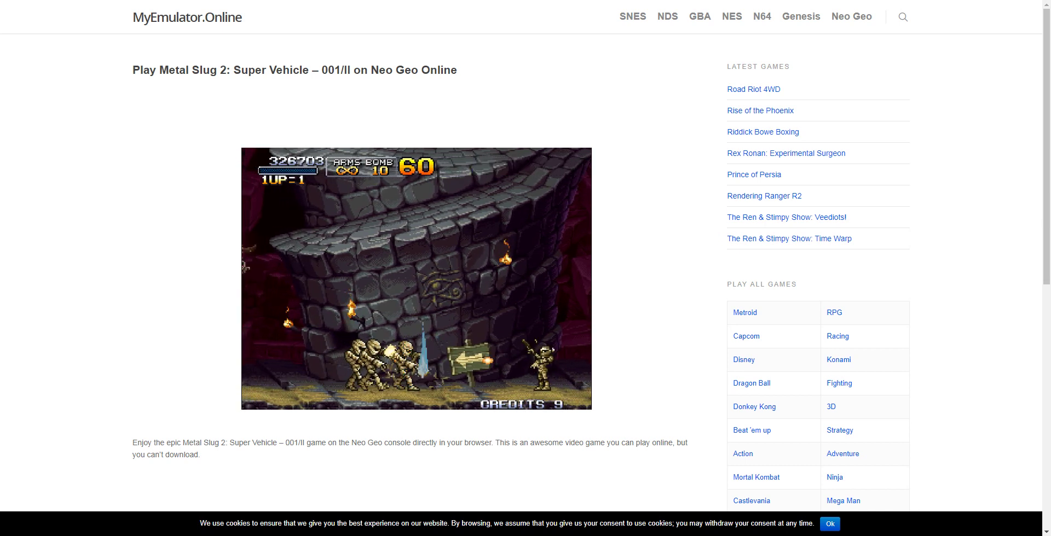
{"action": "key", "text": "x"}
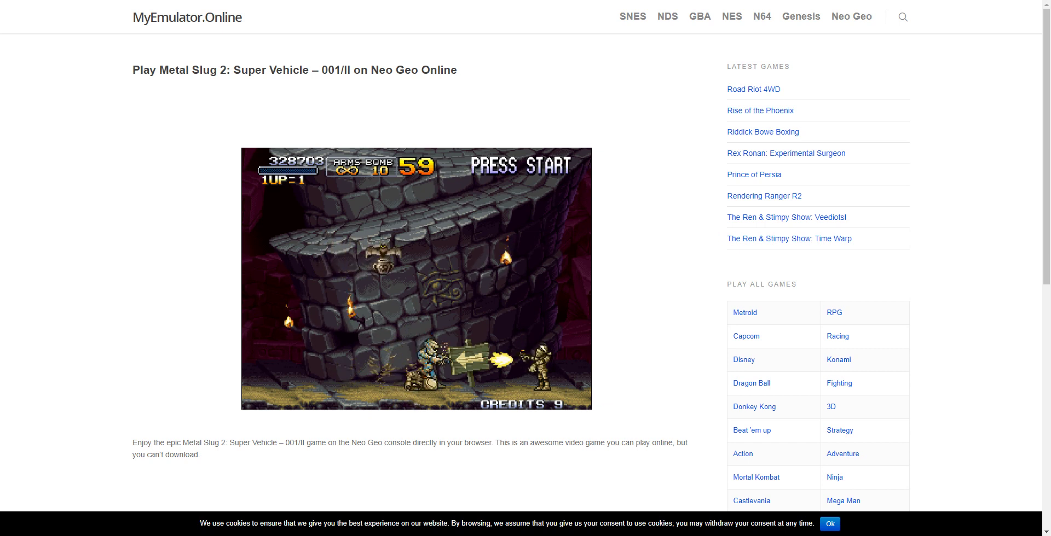
{"action": "key", "text": "x"}
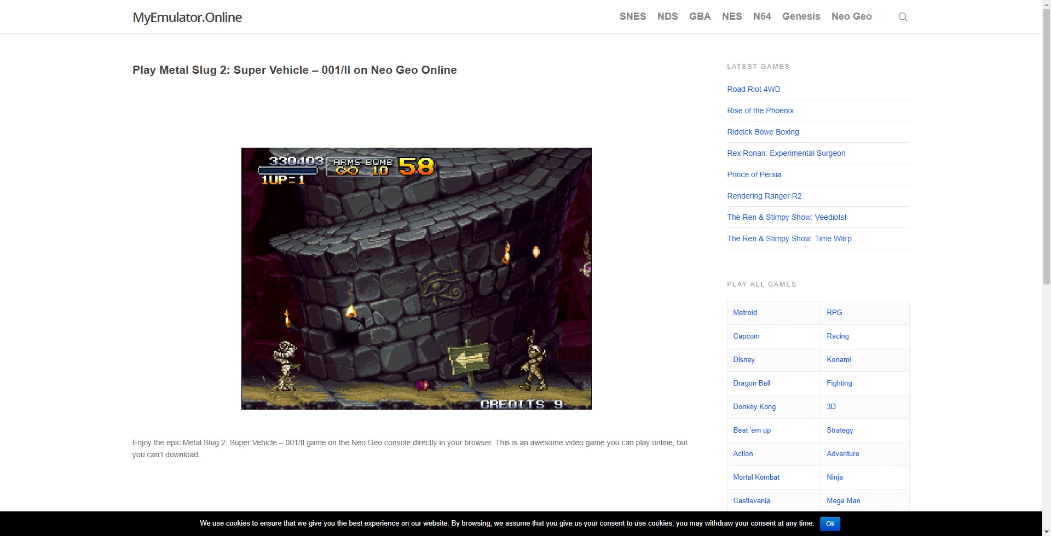
{"action": "key", "text": "x"}
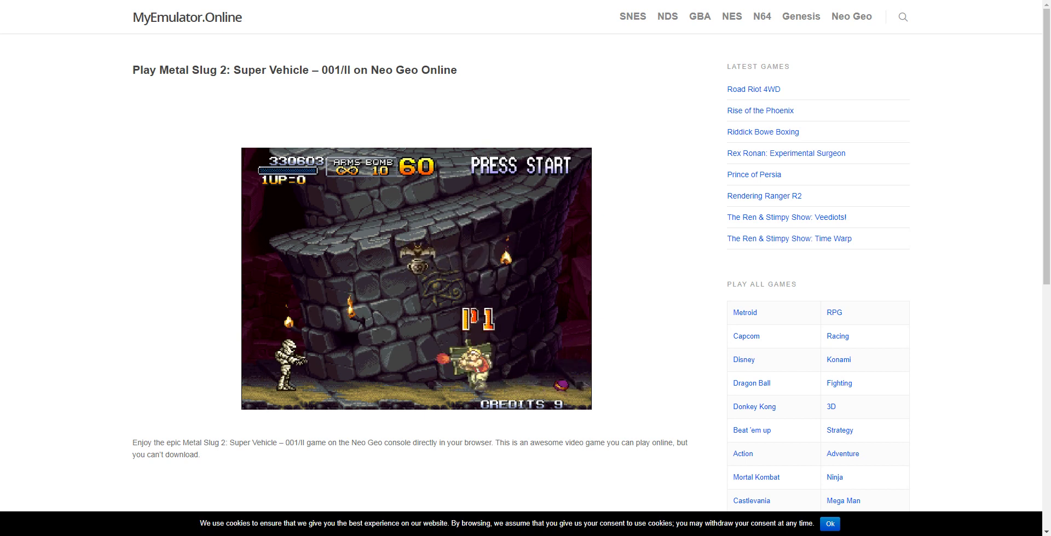
{"action": "key", "text": "x"}
Push left through the mummy crowd, bomb them, and walk right past the cleared area
{"action": "key", "text": "Left"}
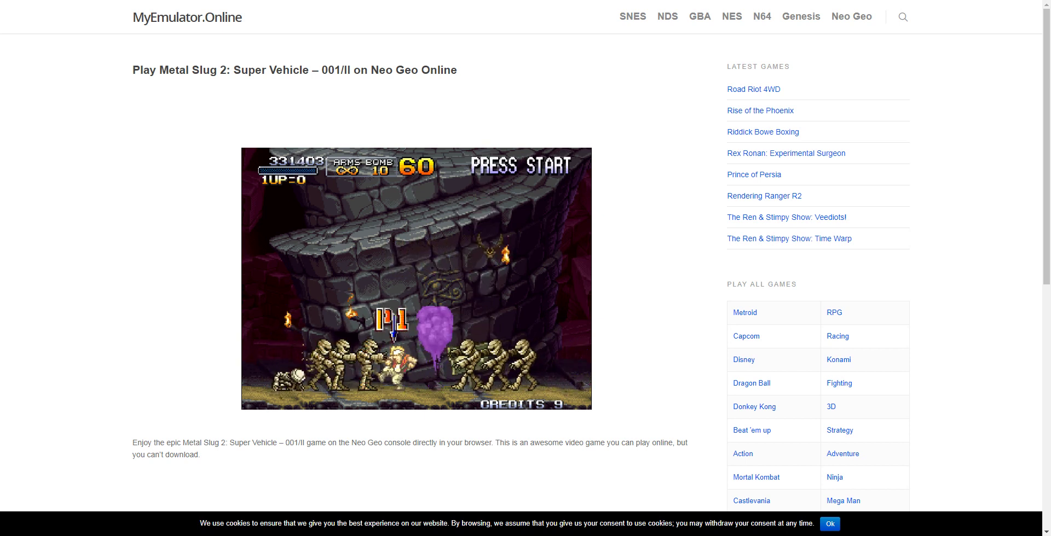
{"action": "key", "text": "Left"}
{"action": "key", "text": "x"}
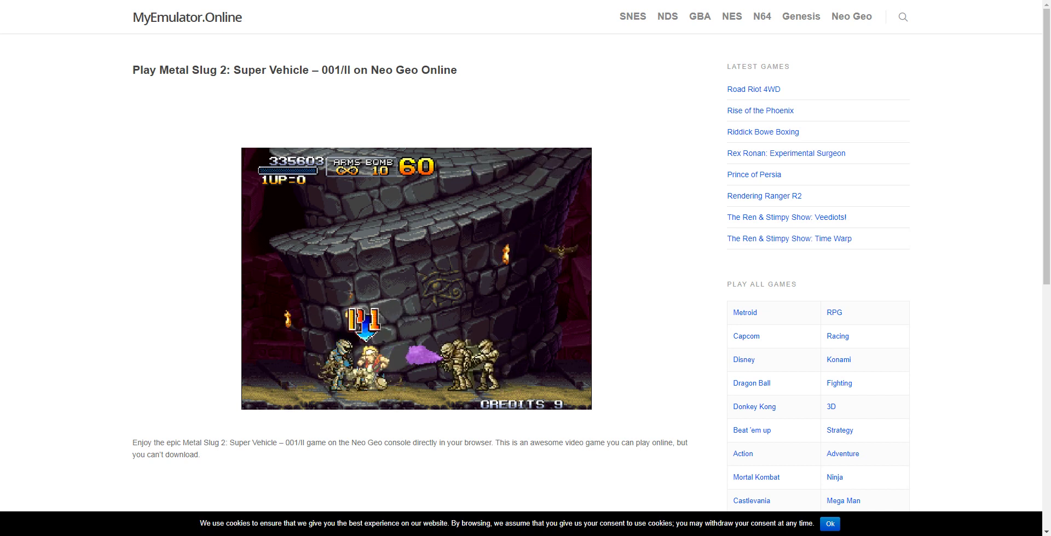
{"action": "key", "text": "Left"}
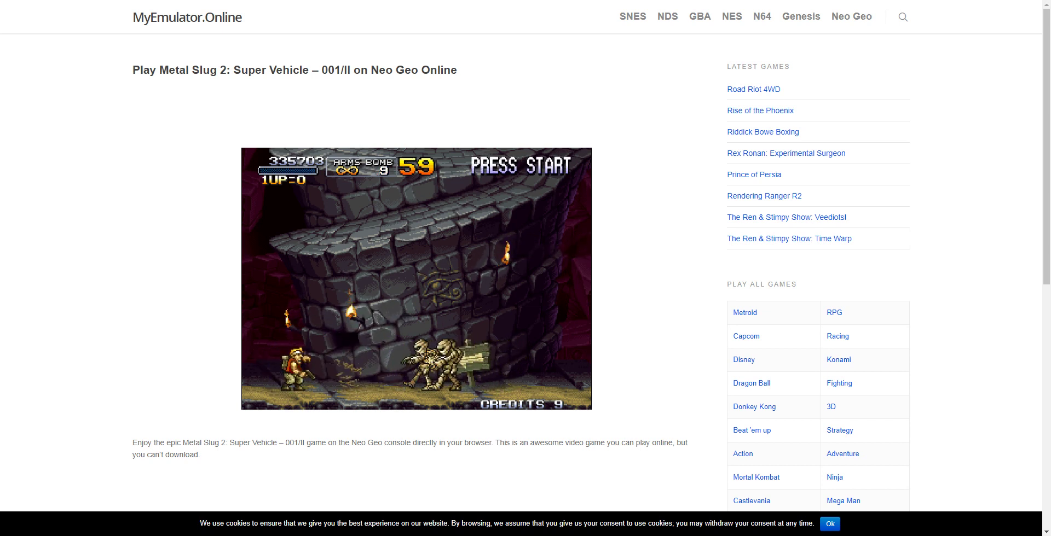
{"action": "key", "text": "Right"}
{"action": "key", "text": "a"}
{"action": "key", "text": "a"}
{"action": "key", "text": "a"}
{"action": "key", "text": "a"}
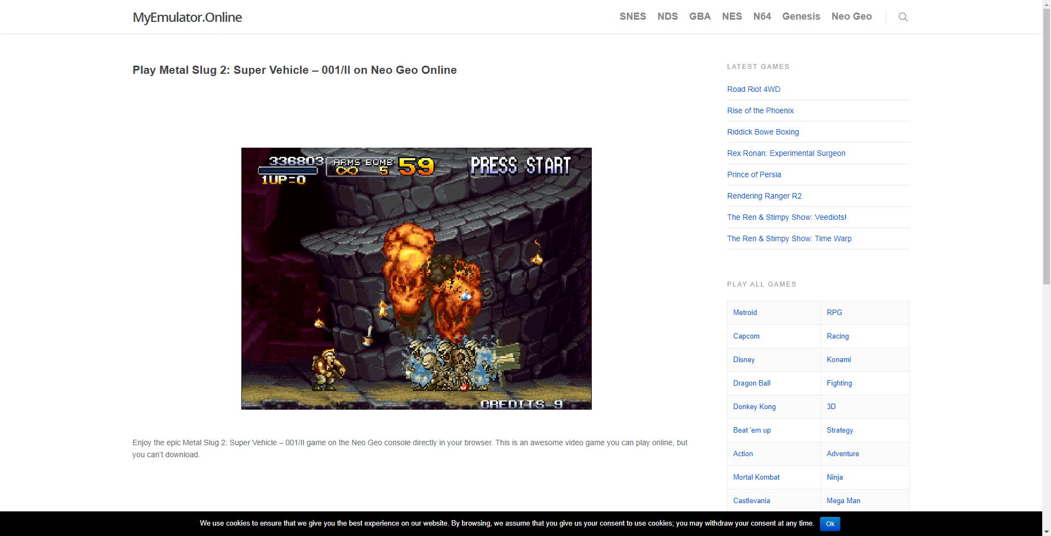
{"action": "key", "text": "Right"}
{"action": "key", "text": "a"}
Jump from the stone block across to the rock ledge and enter the tower area
{"action": "key", "text": "Left"}
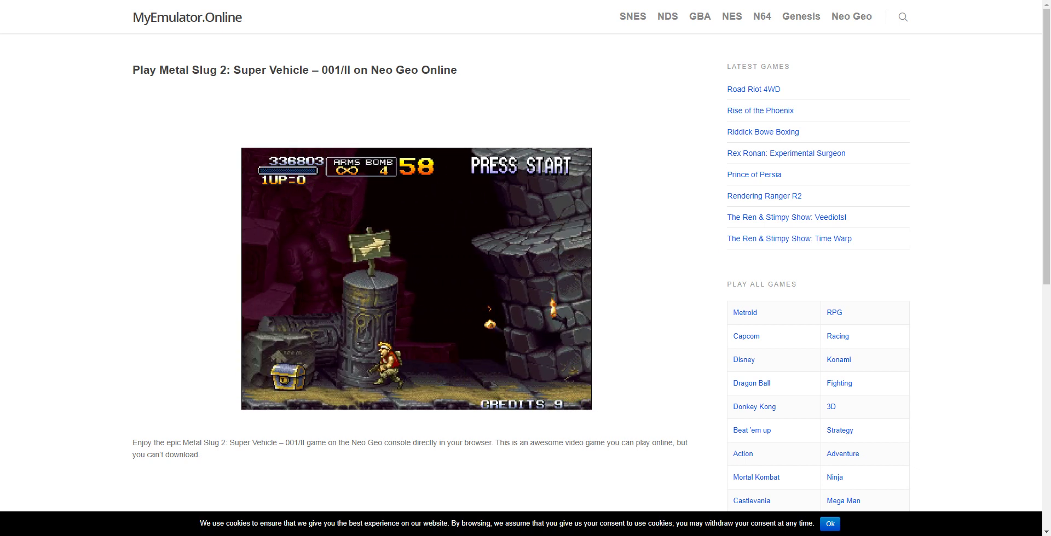
{"action": "key", "text": "Left"}
{"action": "key", "text": "s"}
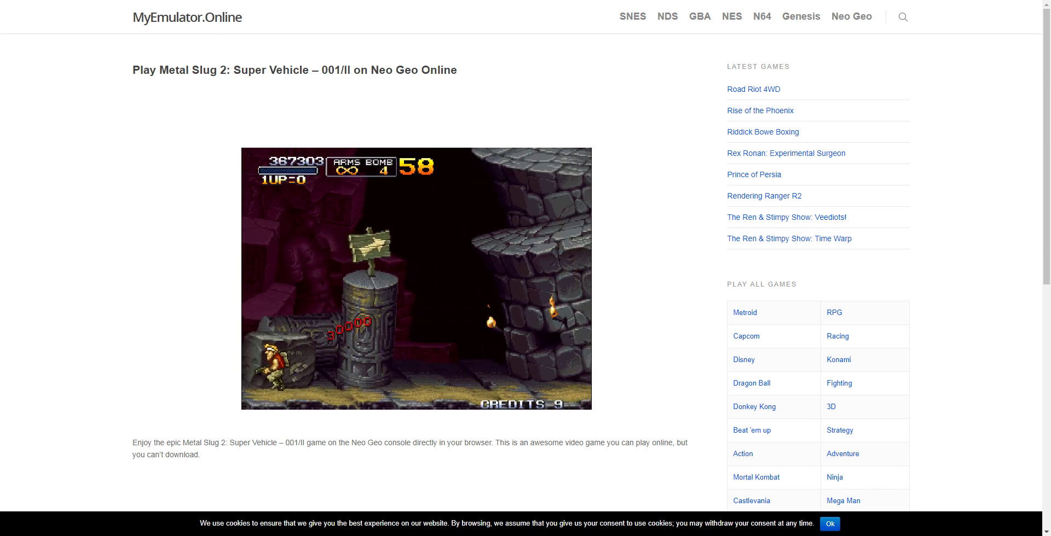
{"action": "key", "text": "s"}
{"action": "key", "text": "Right"}
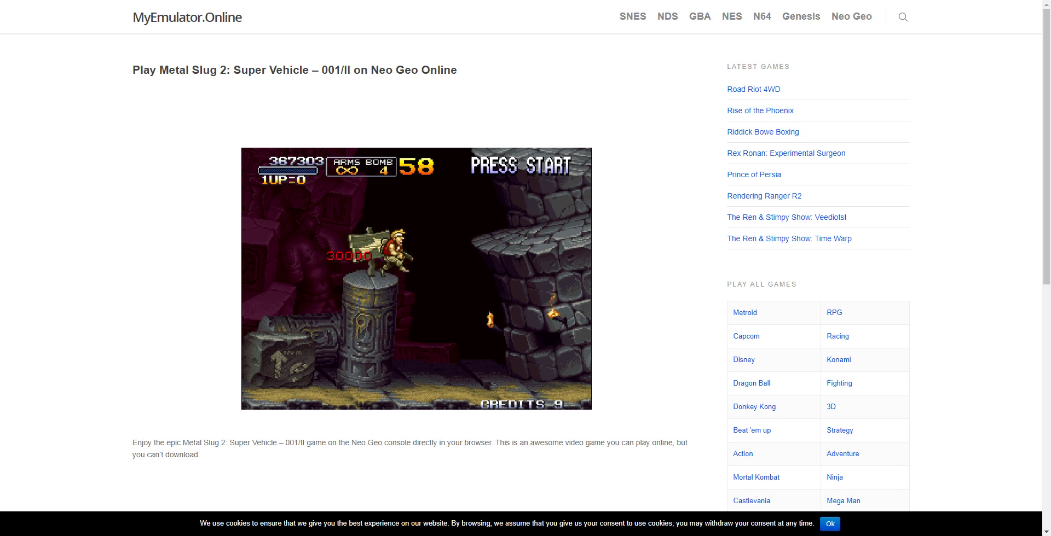
{"action": "key", "text": "Right"}
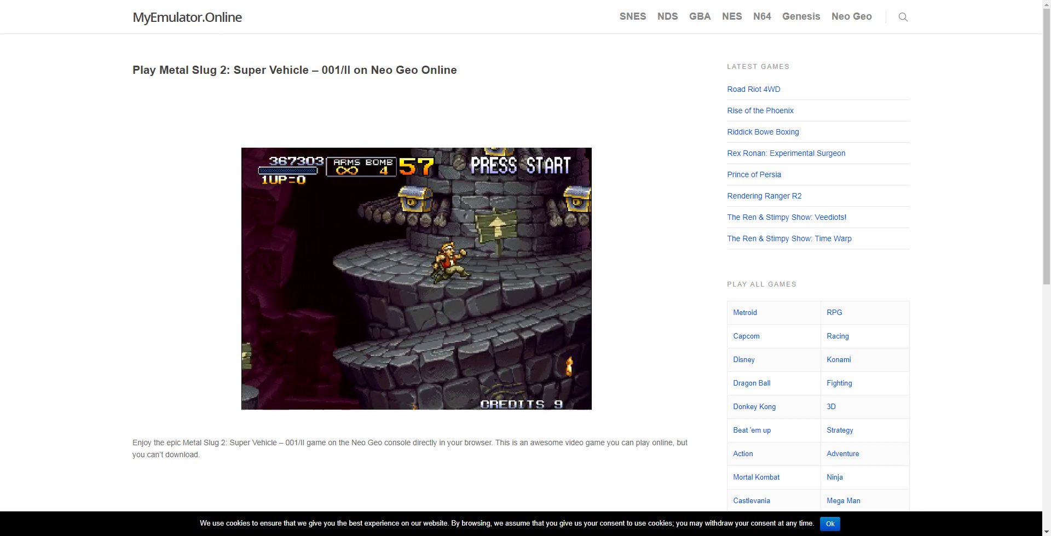
Climb the tower ledges and board the Slug mech on the left ledge
{"action": "key", "text": "s"}
{"action": "key", "text": "Right"}
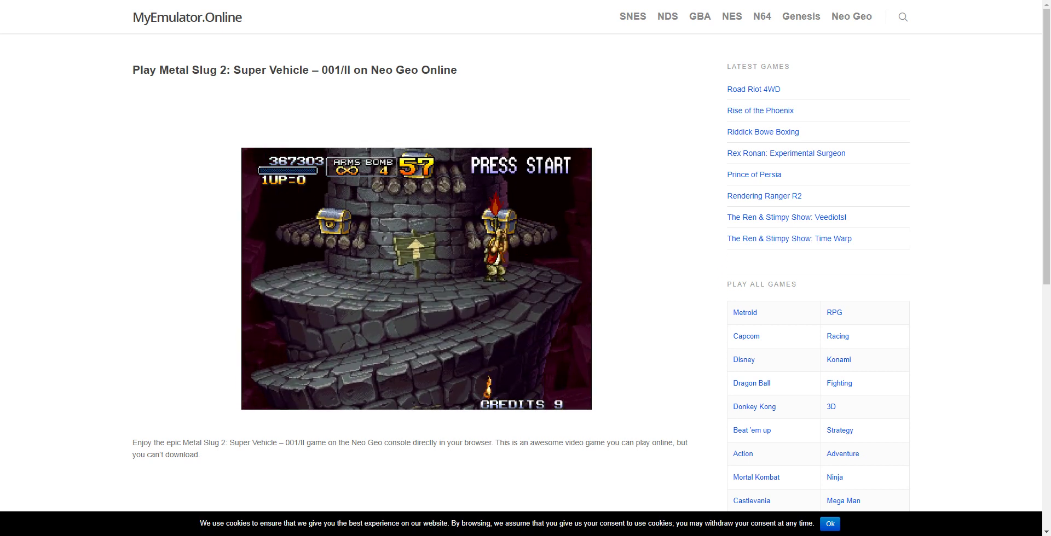
{"action": "key", "text": "Left"}
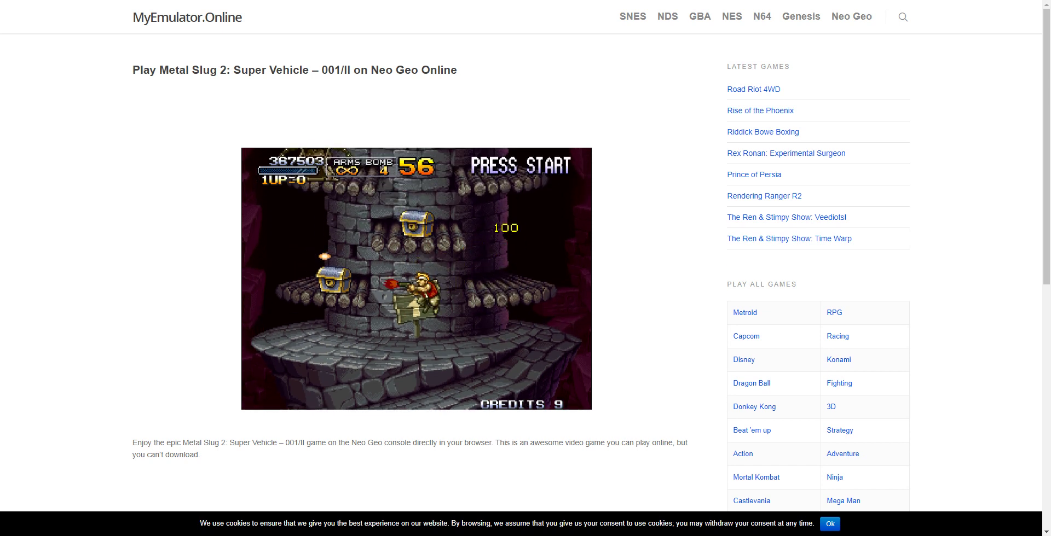
{"action": "key", "text": "Right"}
{"action": "key", "text": "x"}
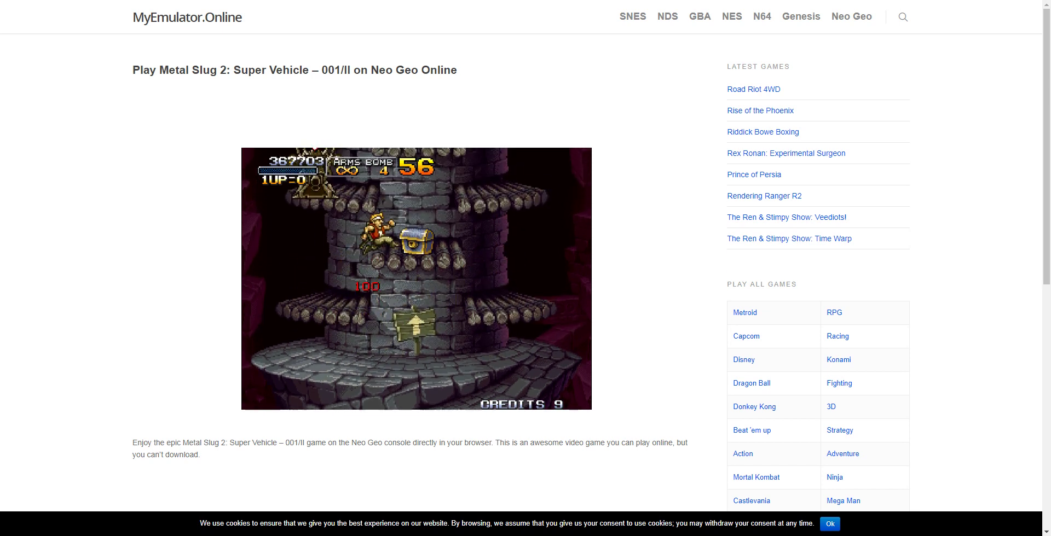
{"action": "key", "text": "Left"}
{"action": "key", "text": "x"}
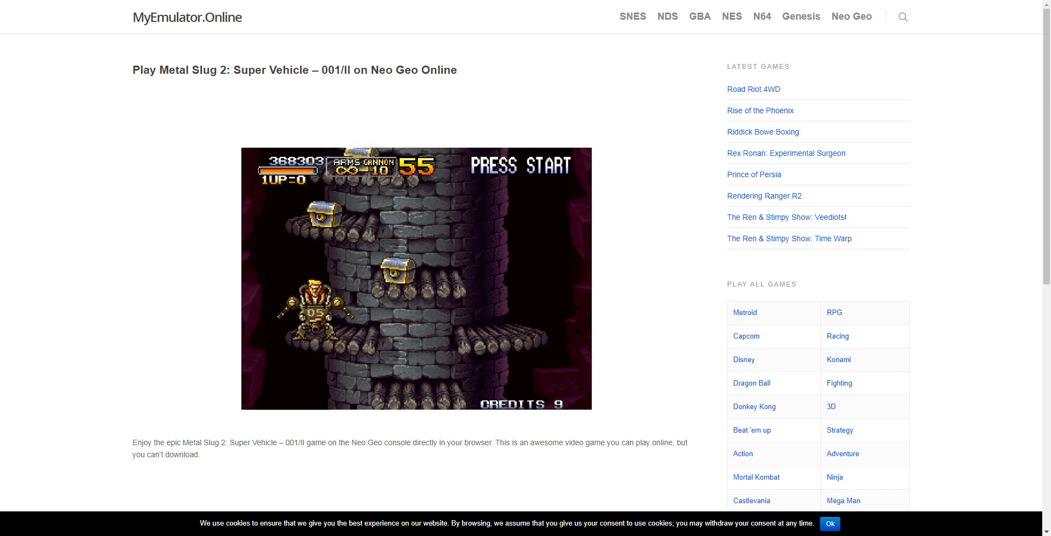
Add a credit, blast enemies with the mech cannon, and climb the tower ledges to the H item
{"action": "key", "text": "v"}
{"action": "key", "text": "v"}
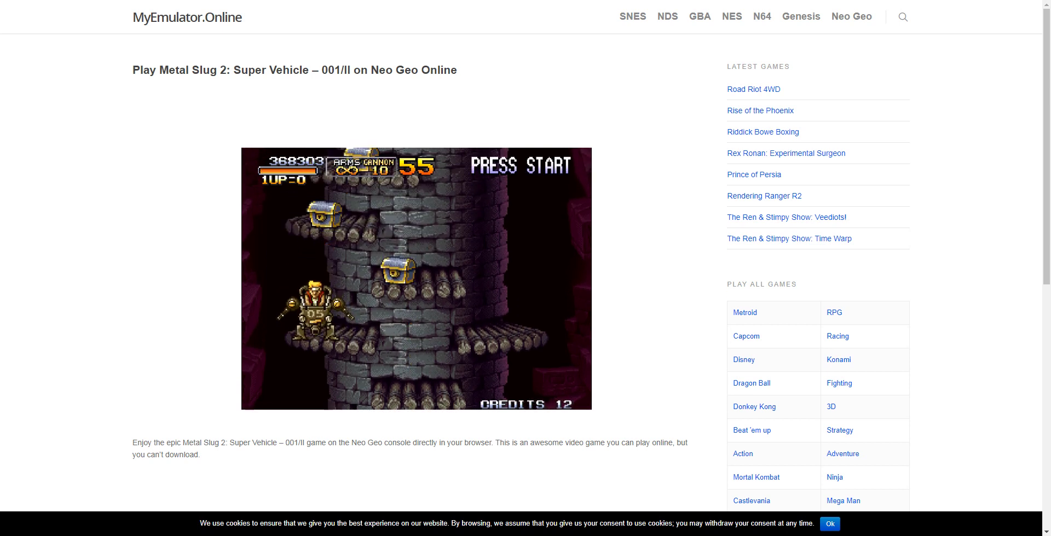
{"action": "key", "text": "z"}
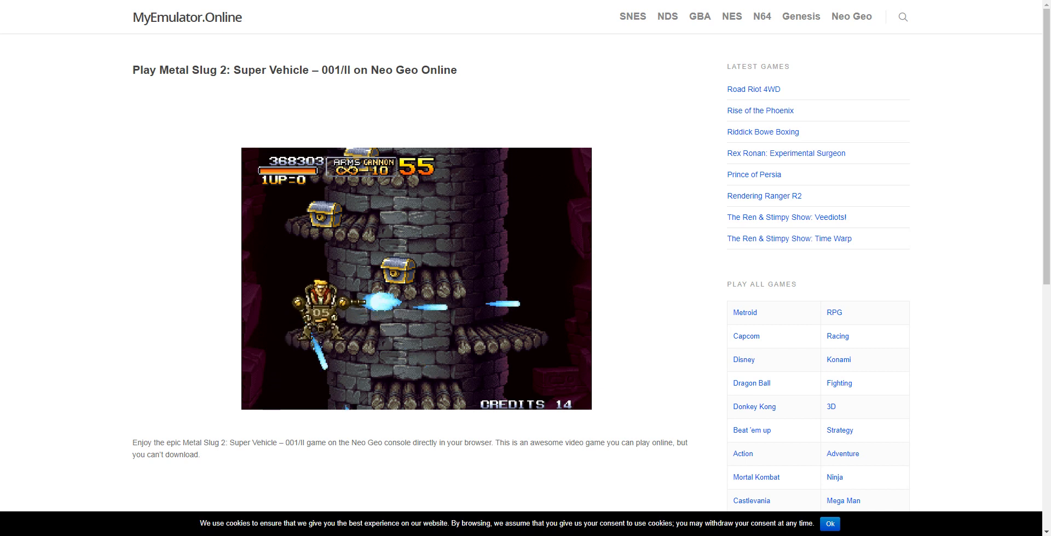
{"action": "key", "text": "x"}
{"action": "key", "text": "x"}
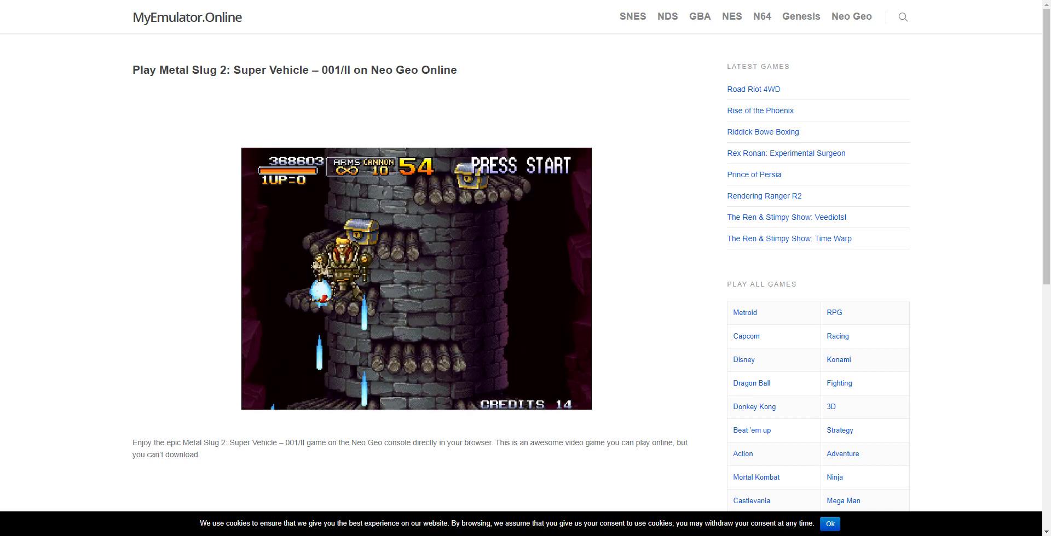
{"action": "key", "text": "z"}
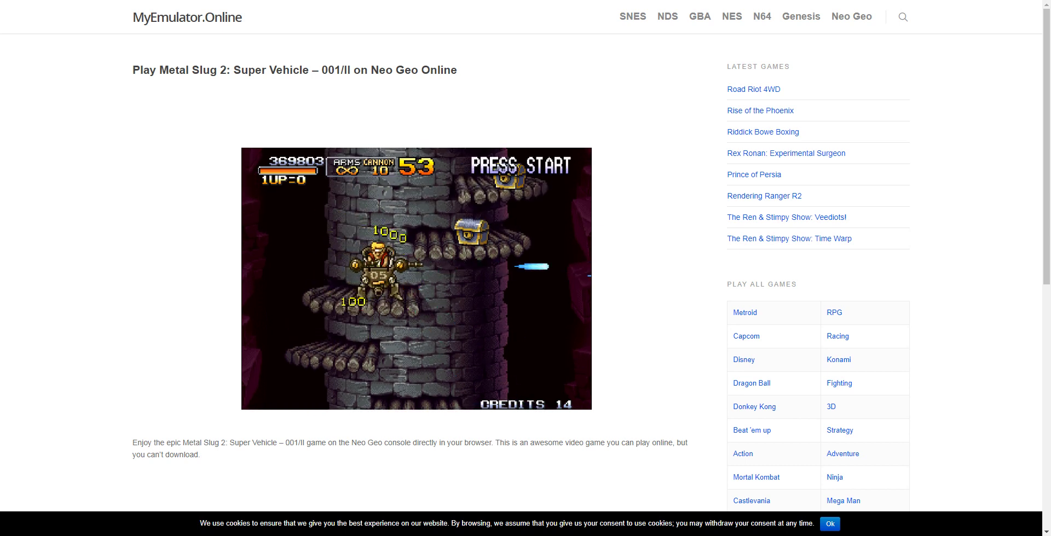
{"action": "key", "text": "z"}
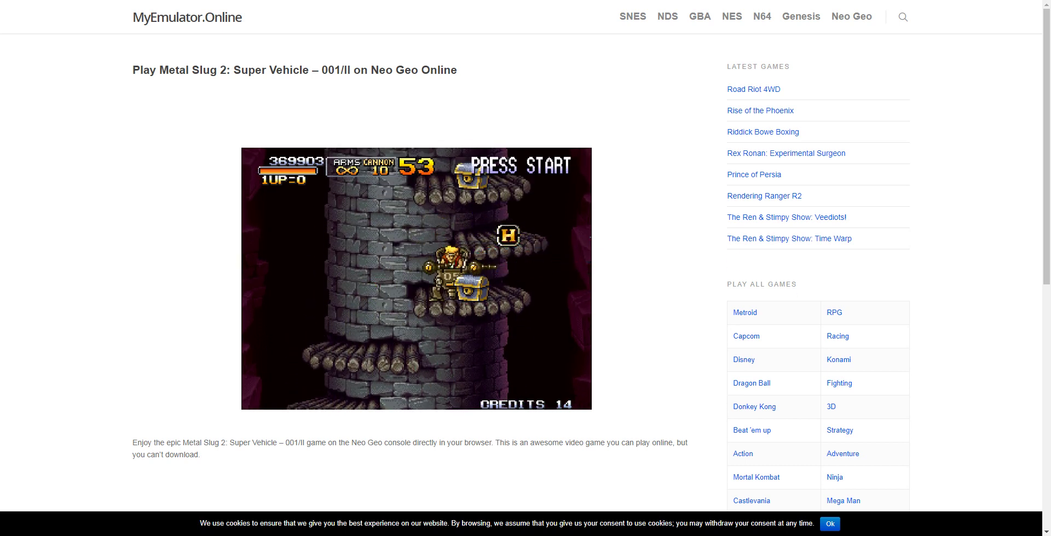
{"action": "key", "text": "Right"}
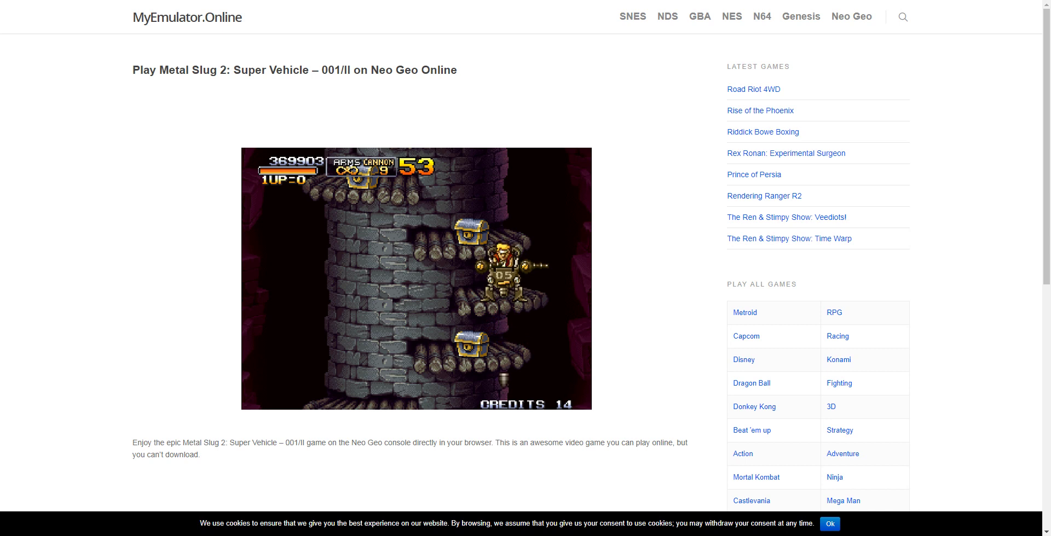